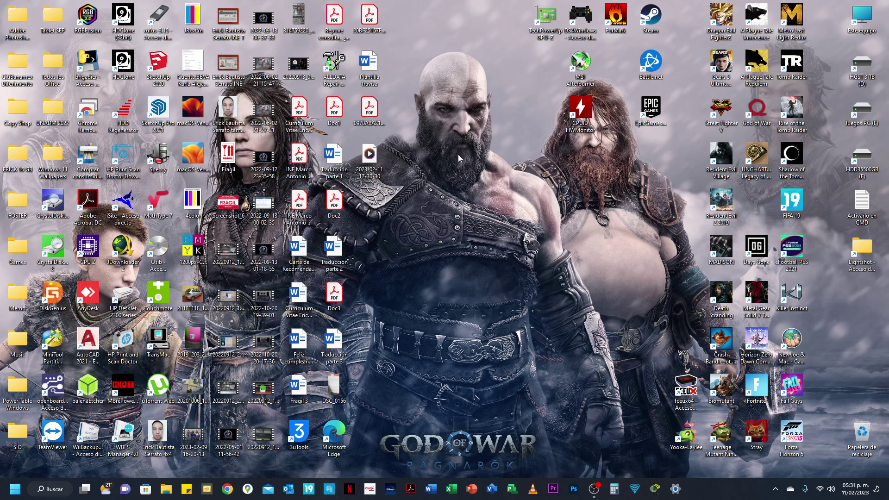
# Step: Create a new folder on the desktop named 'Escaner'
pyautogui.rightClick(362, 199)
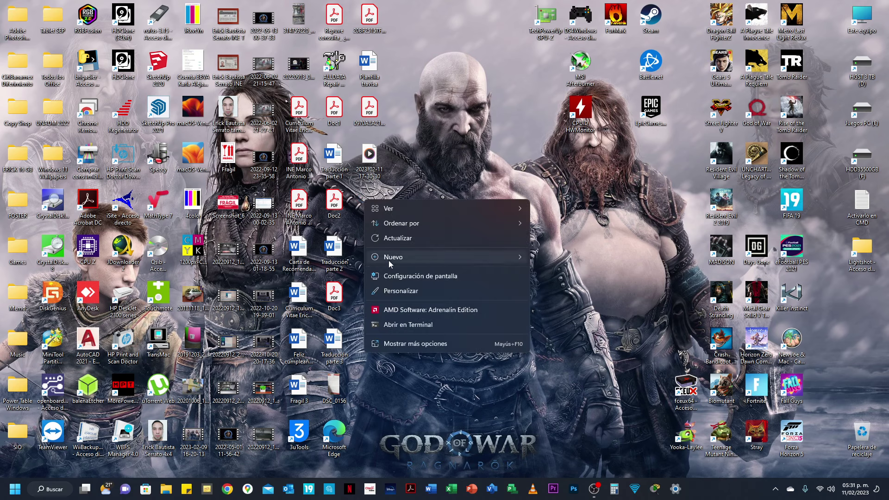
pyautogui.moveTo(389, 262)
pyautogui.click(558, 39)
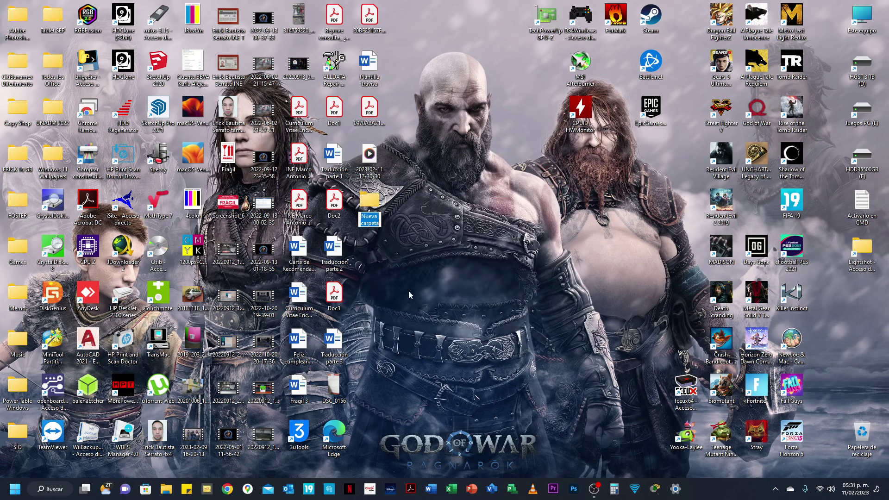
pyautogui.write('Escaner')
pyautogui.press('Return')
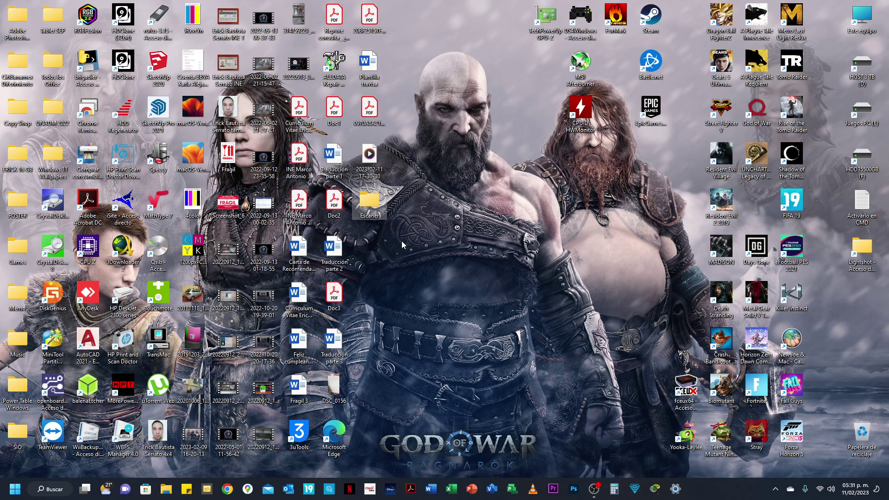
# Step: Share the Escaner folder on the network from its Properties' Uso compartido settings
pyautogui.rightClick(368, 200)
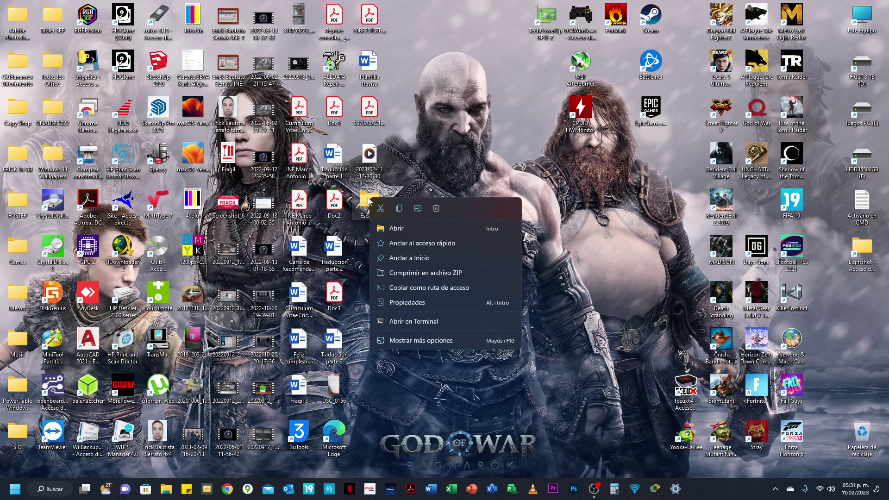
pyautogui.click(404, 341)
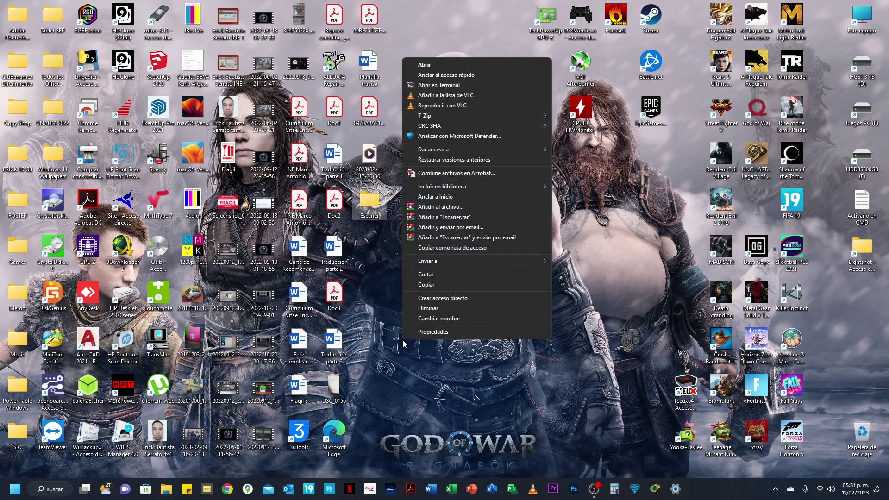
pyautogui.click(439, 332)
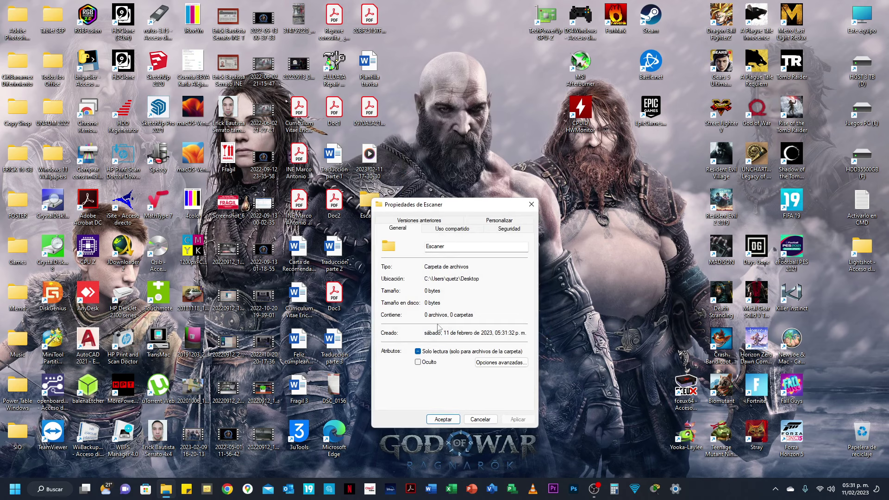
pyautogui.click(449, 230)
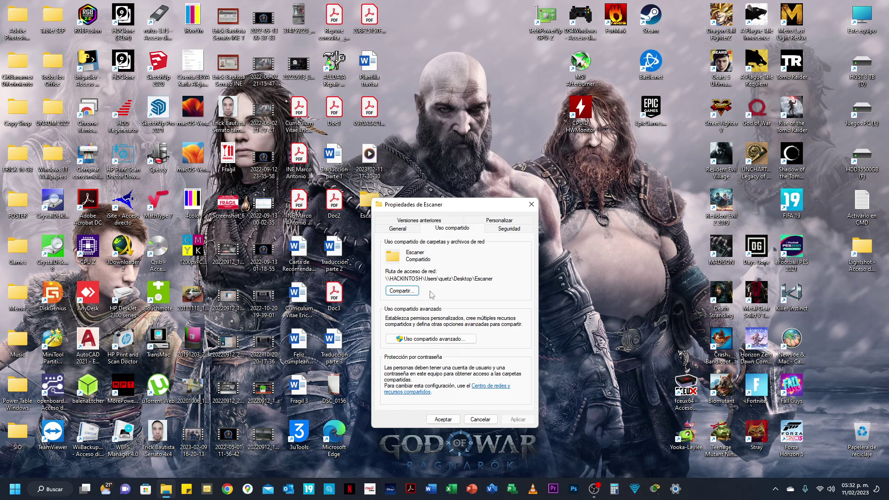
pyautogui.click(400, 291)
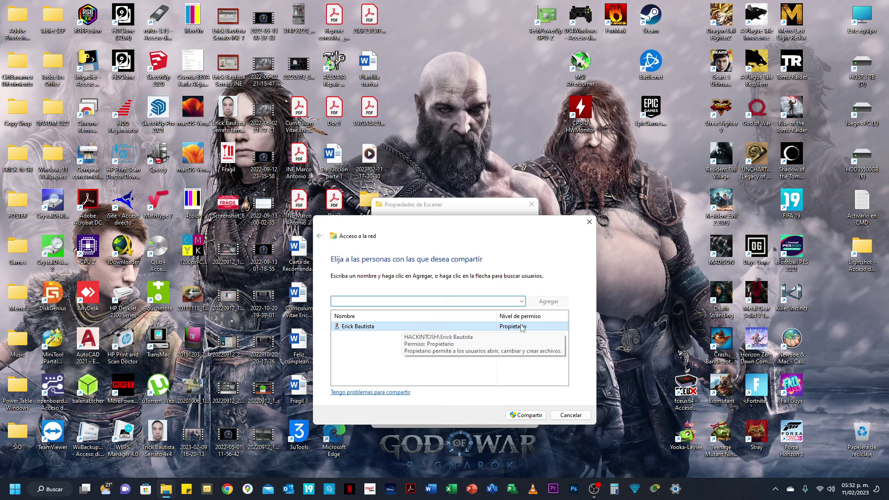
pyautogui.click(526, 416)
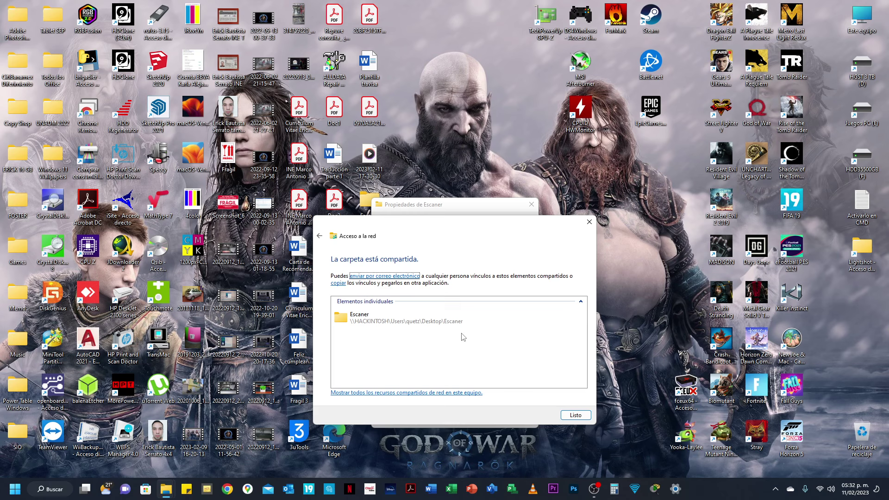
pyautogui.click(579, 416)
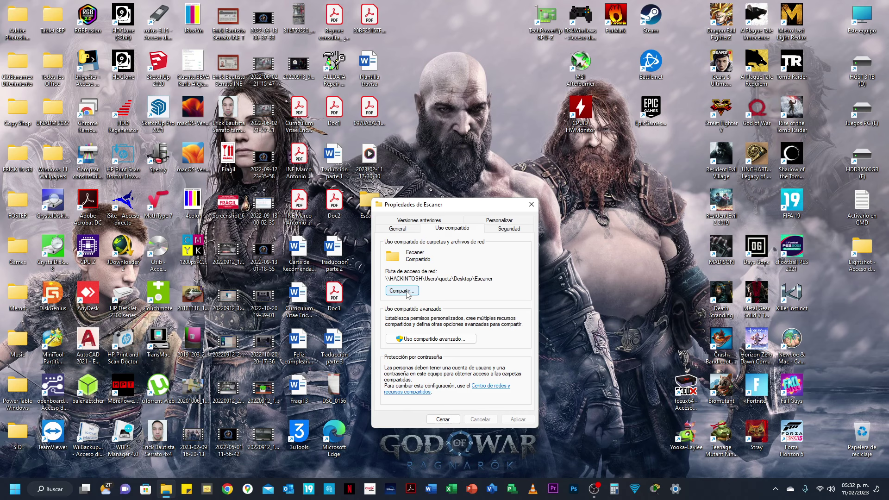
# Step: Add Everyone to the Escaner share with Lectura y escritura permission and apply it
pyautogui.click(405, 291)
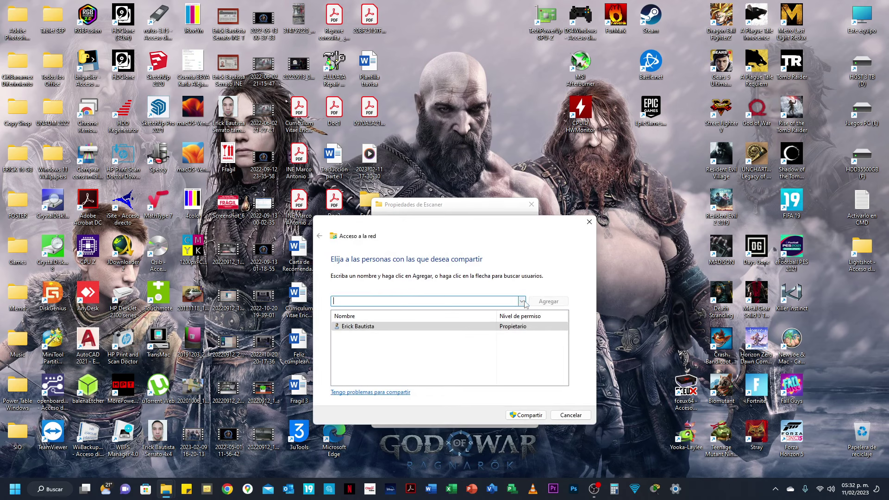
pyautogui.click(522, 301)
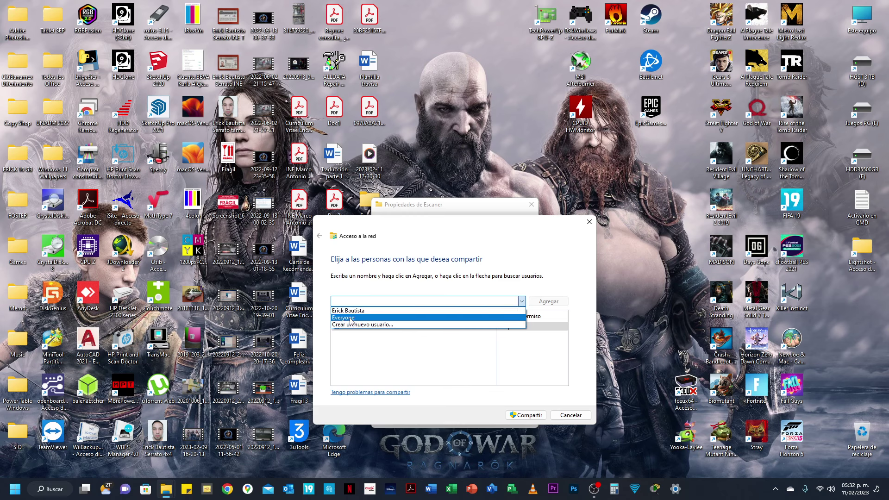
pyautogui.click(351, 318)
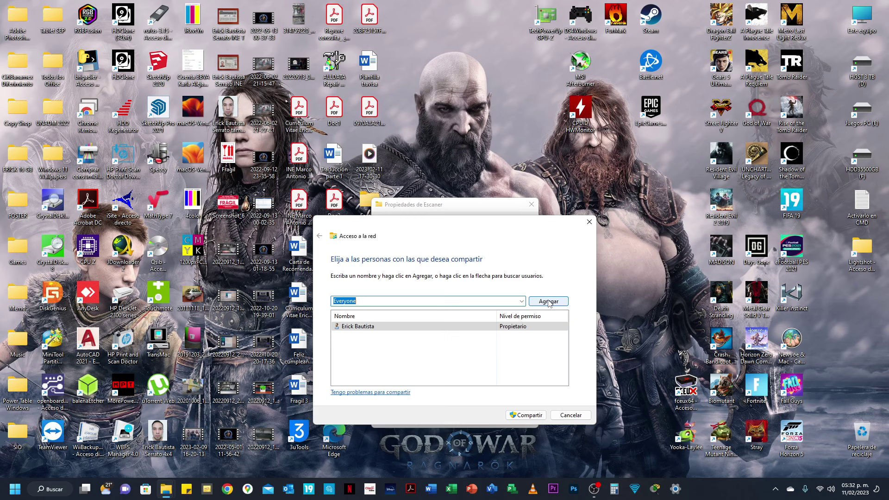
pyautogui.click(548, 301)
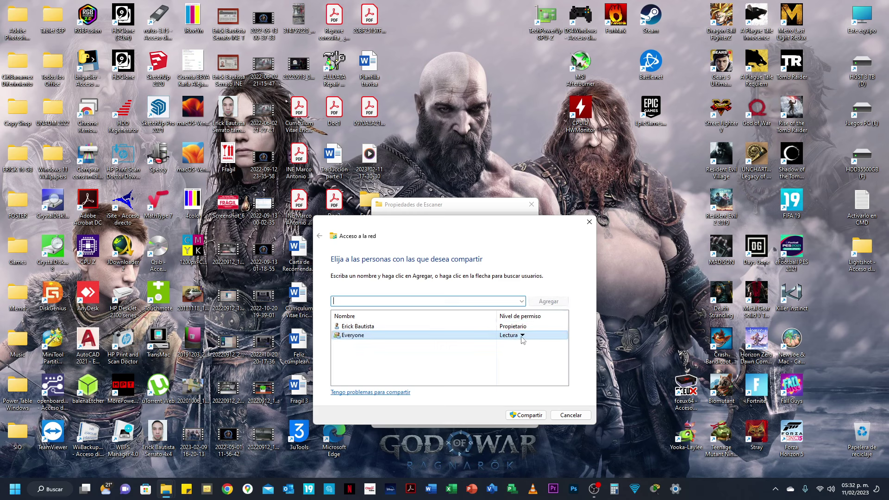
pyautogui.click(523, 336)
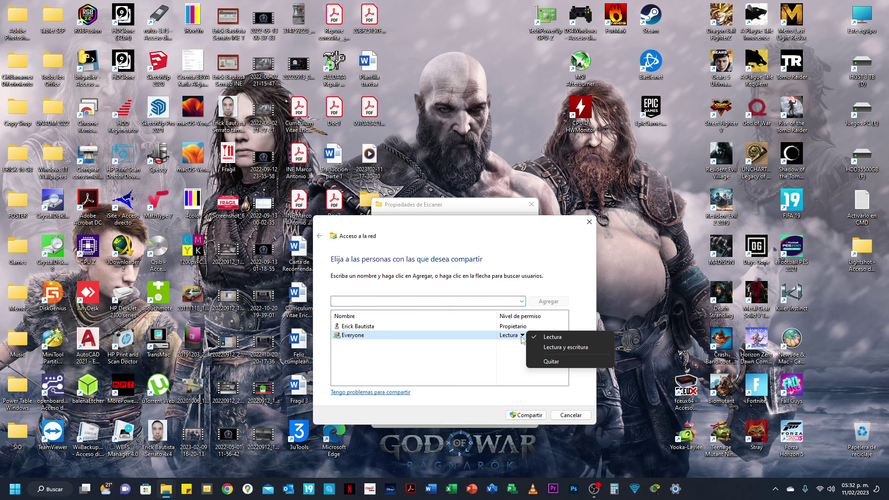
pyautogui.click(547, 348)
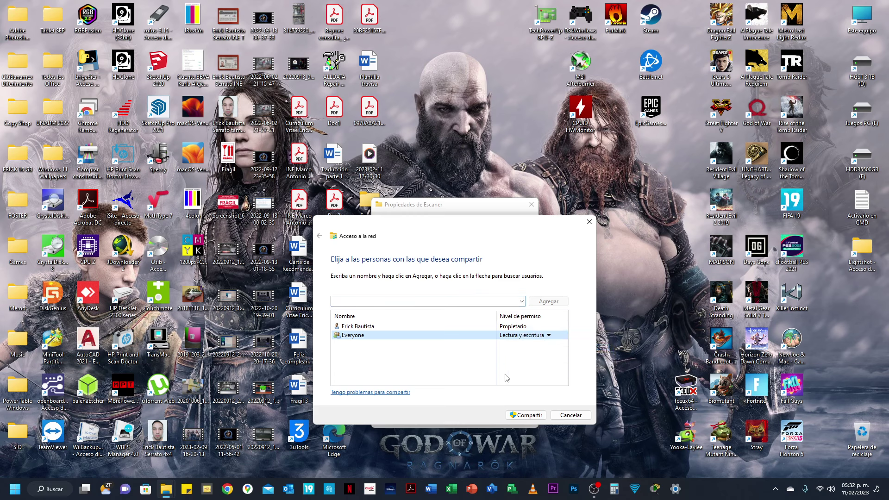
pyautogui.click(523, 416)
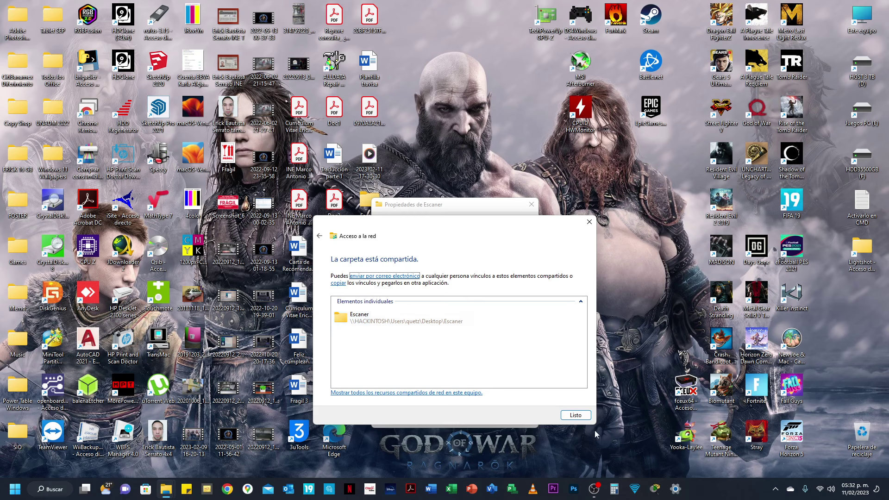
pyautogui.click(574, 415)
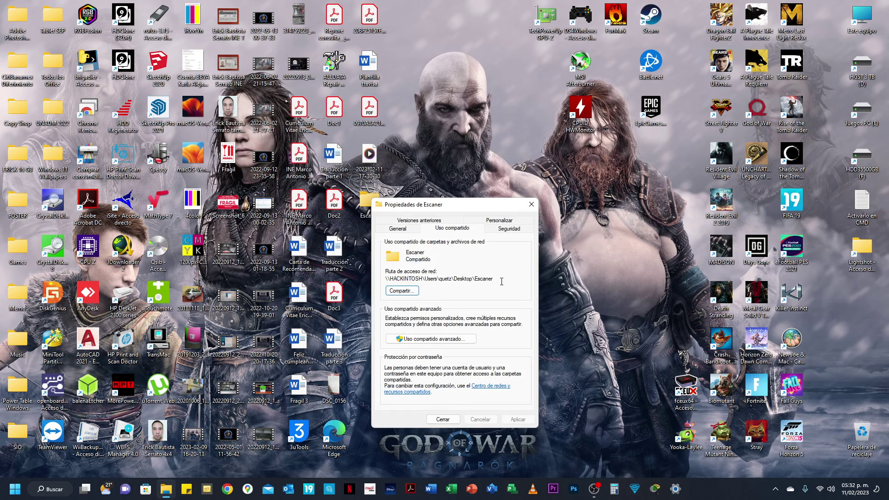
# Step: Copy the Escaner folder's network path, then launch Google Chrome
pyautogui.moveTo(492, 278); pyautogui.dragTo(384, 278)
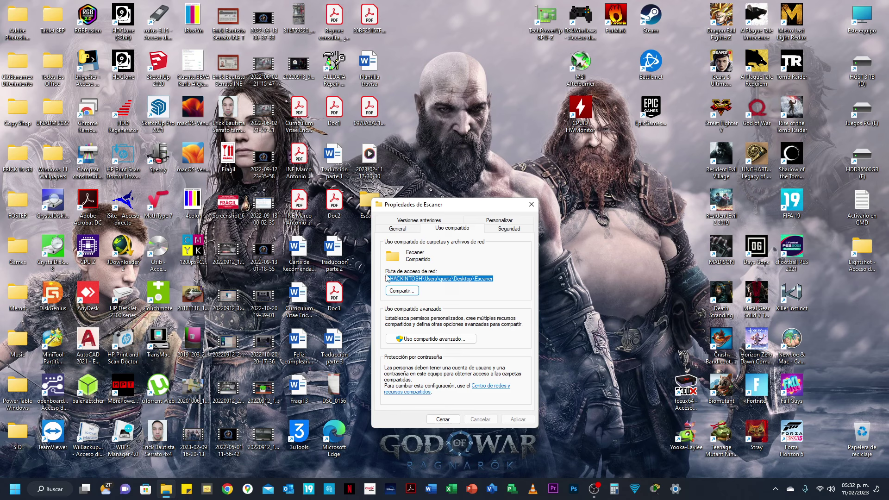
pyautogui.rightClick(401, 280)
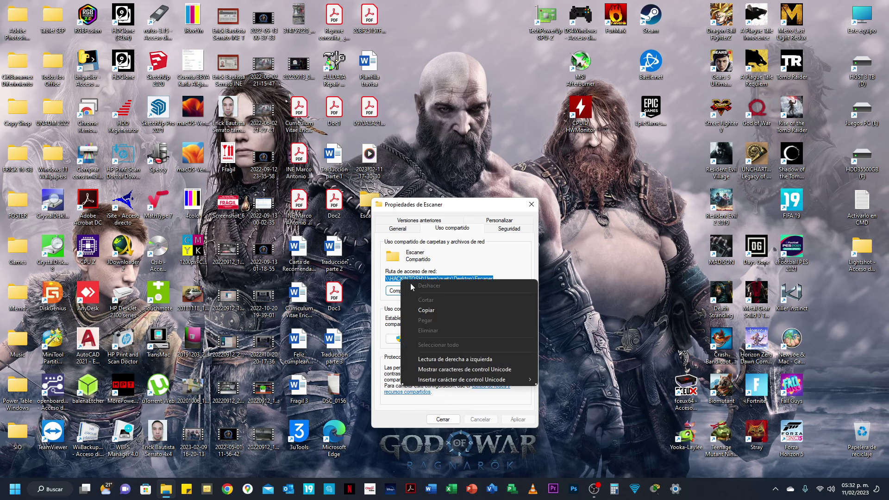
pyautogui.click(436, 313)
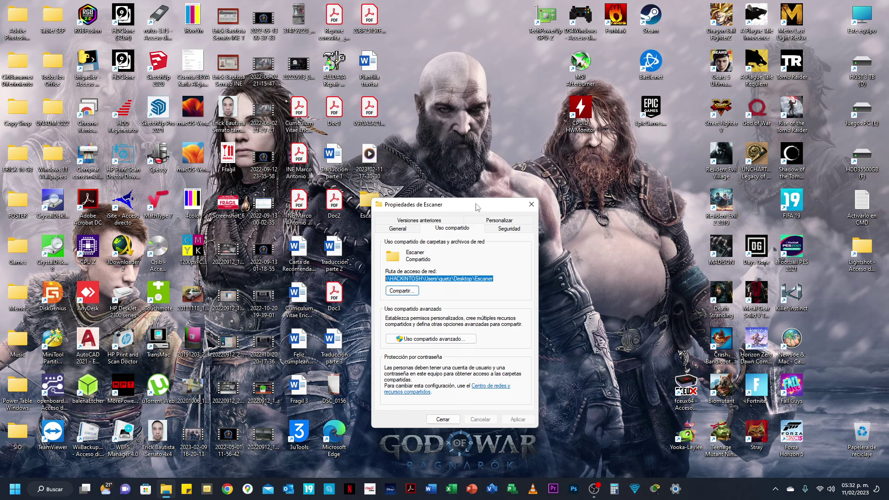
pyautogui.moveTo(477, 204); pyautogui.dragTo(454, 161)
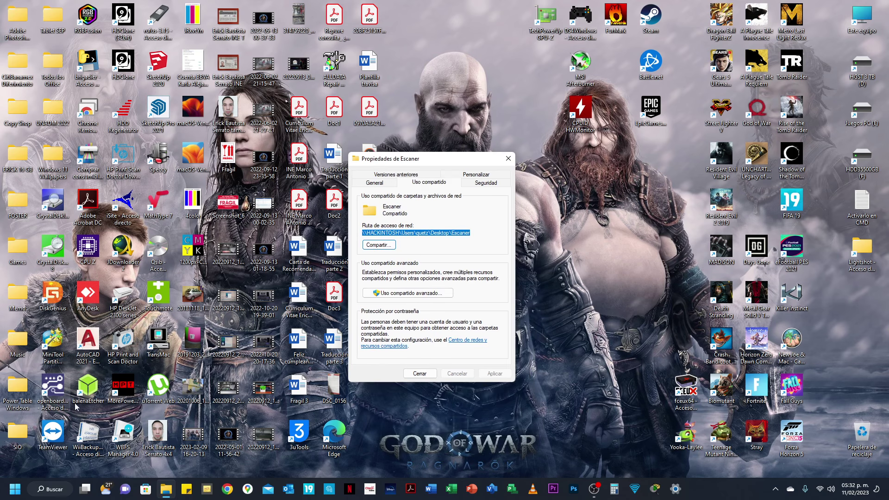
pyautogui.click(227, 488)
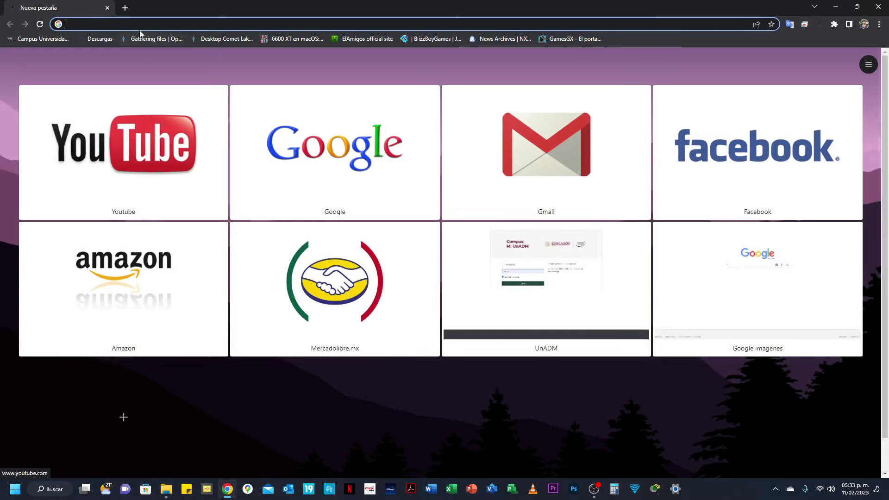
# Step: Load the printer's address 192.168.0.32 in Chrome
pyautogui.click(137, 23)
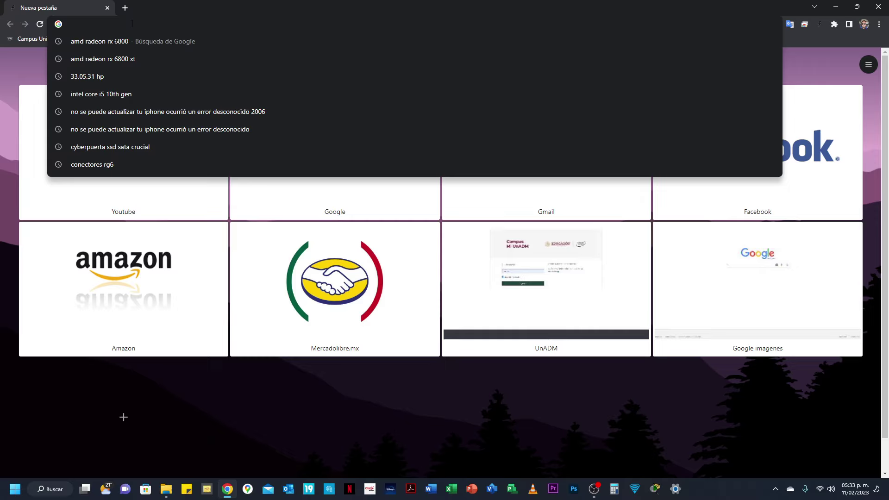
pyautogui.write('19')
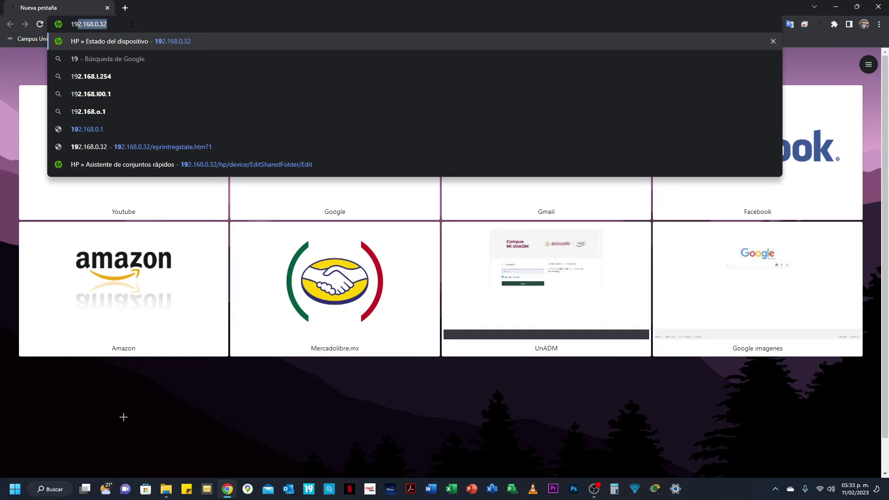
pyautogui.write('2')
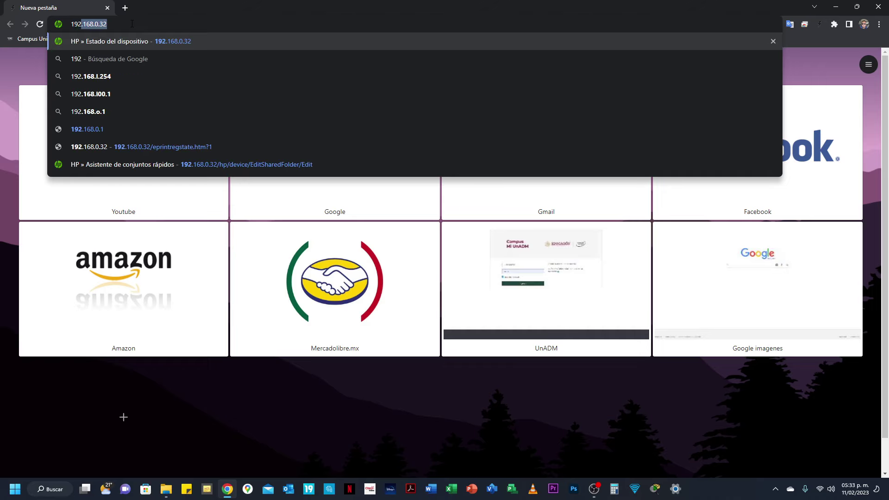
pyautogui.write('.168.')
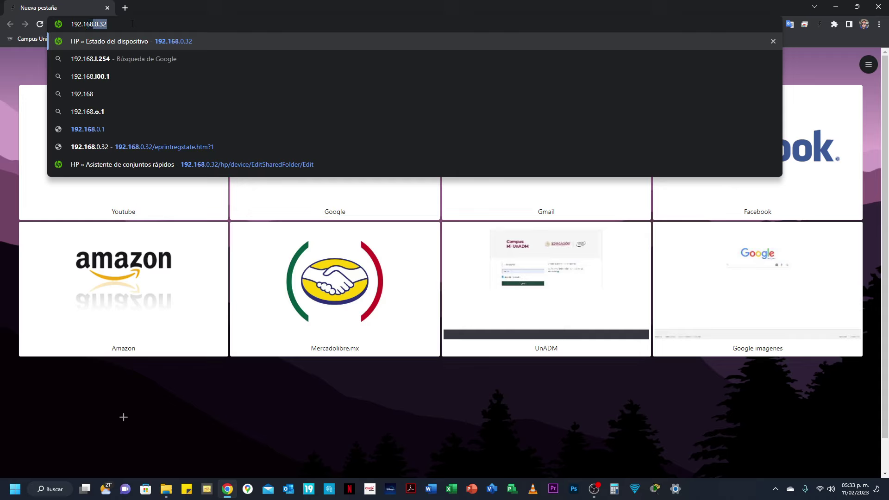
pyautogui.write('0.32')
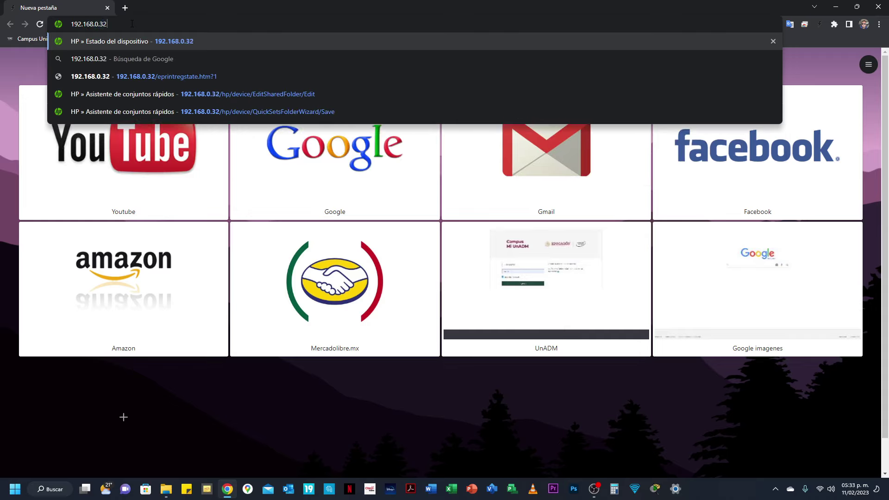
pyautogui.press('Return')
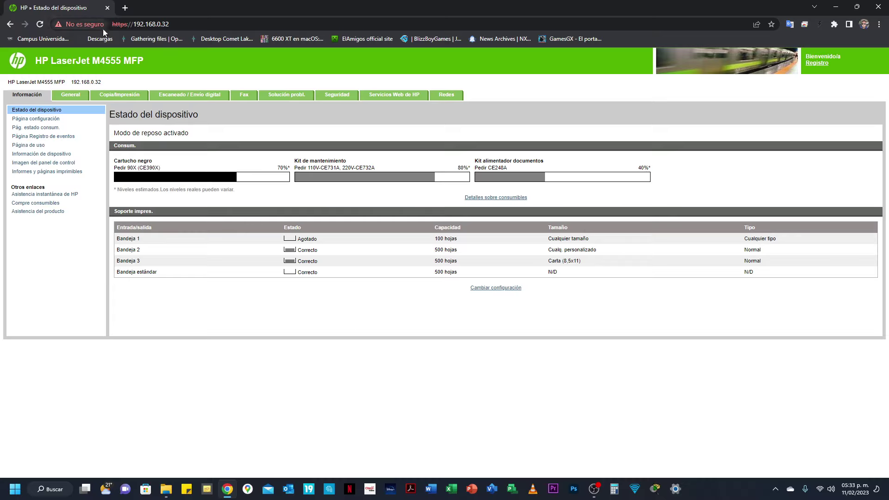
# Step: Re-enable security warnings for the site and reopen 192.168.0.32 in a fresh tab
pyautogui.click(85, 23)
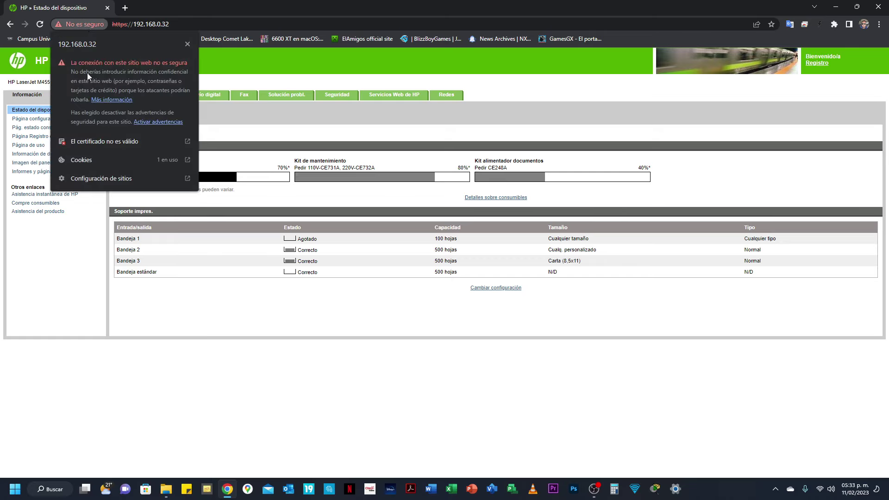
pyautogui.click(160, 122)
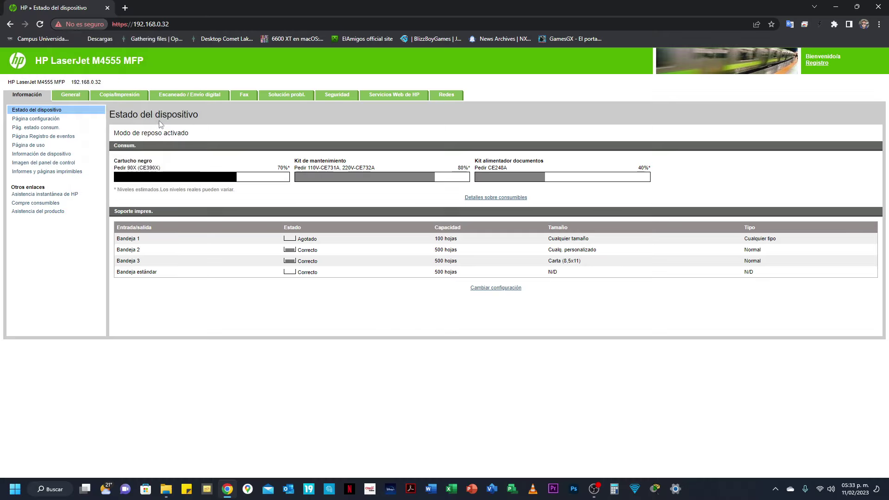
pyautogui.click(124, 9)
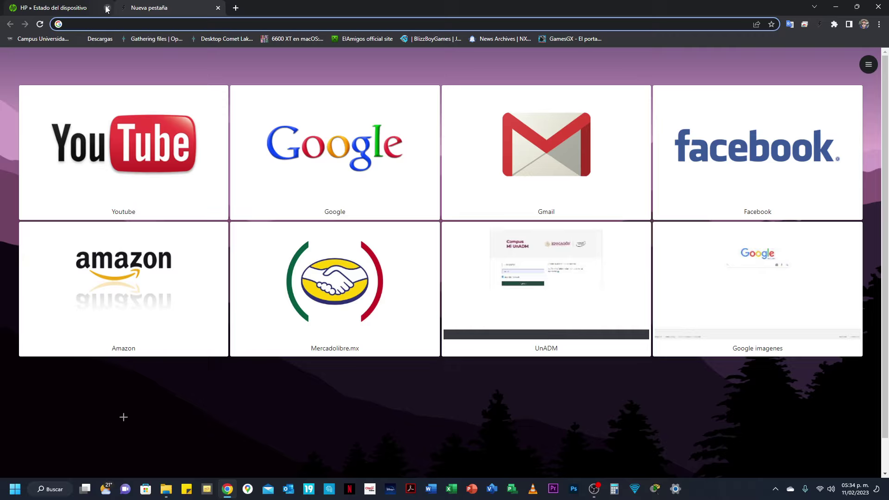
pyautogui.click(107, 8)
pyautogui.click(136, 22)
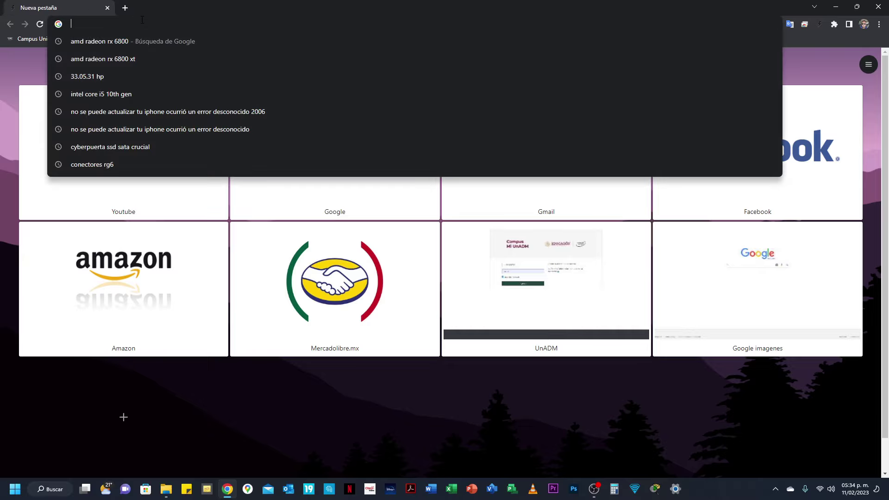
pyautogui.write('192.168.0.32')
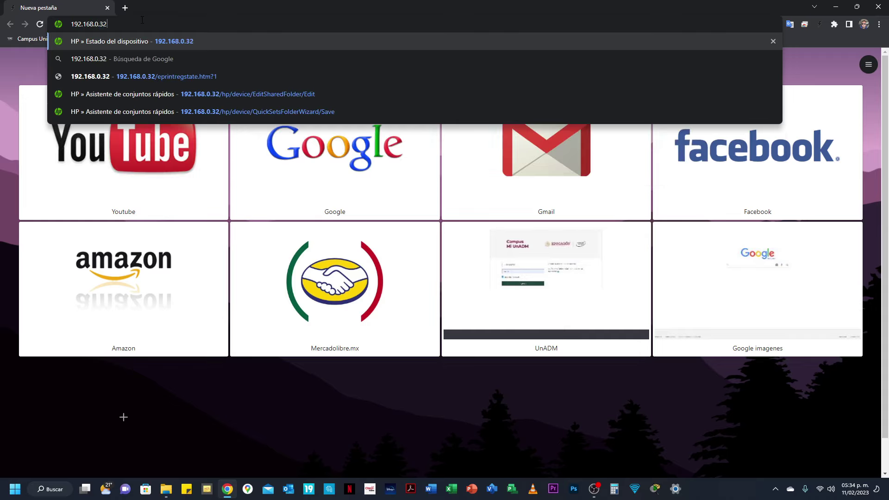
pyautogui.press('Return')
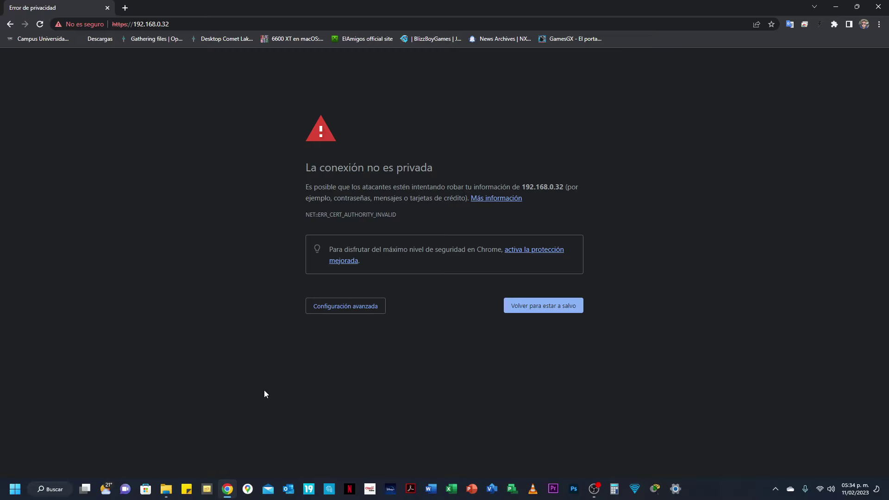
# Step: Use Configuración avanzada to proceed to 192.168.0.32 despite the certificate warning
pyautogui.click(359, 312)
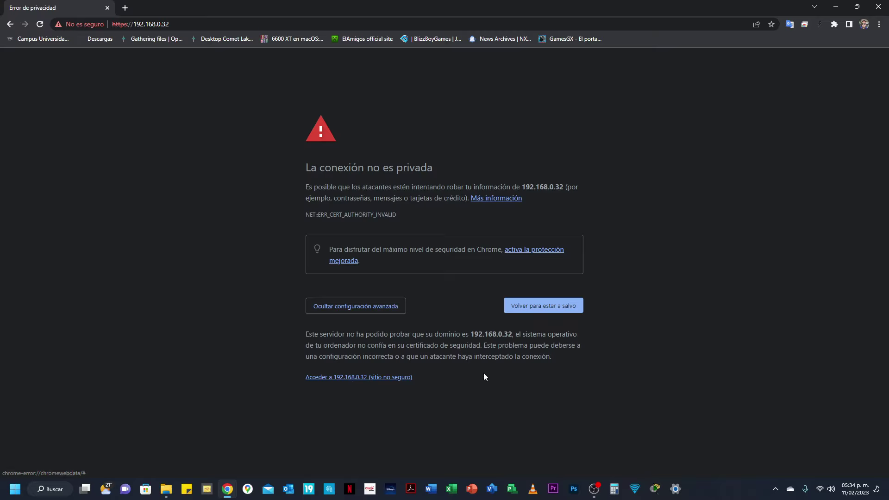
pyautogui.click(383, 378)
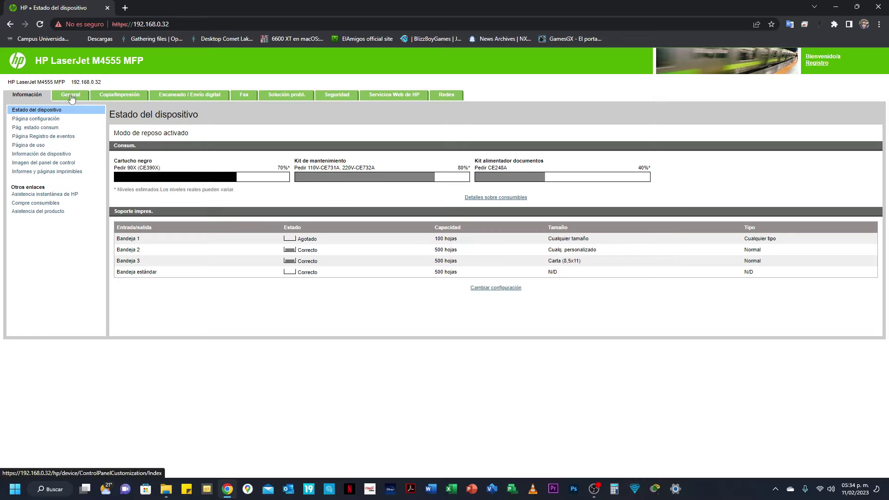
# Step: Apply the 'Configuración del almacenamiento en carpetas de red' settings under Escaneado / Envío digital
pyautogui.click(192, 99)
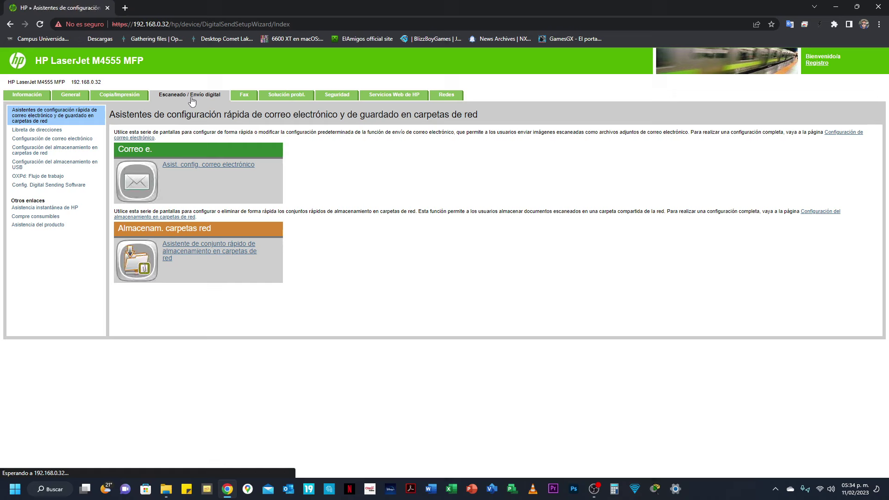
pyautogui.click(38, 154)
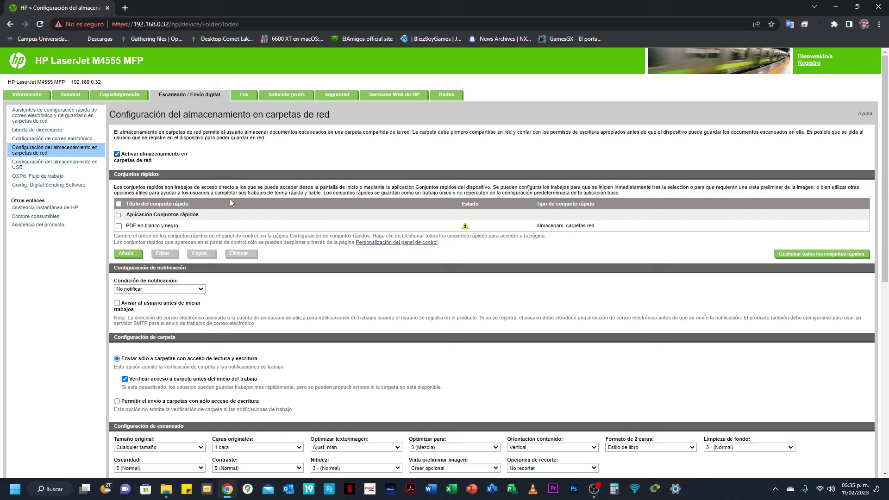
pyautogui.scroll(-8, 230, 198)
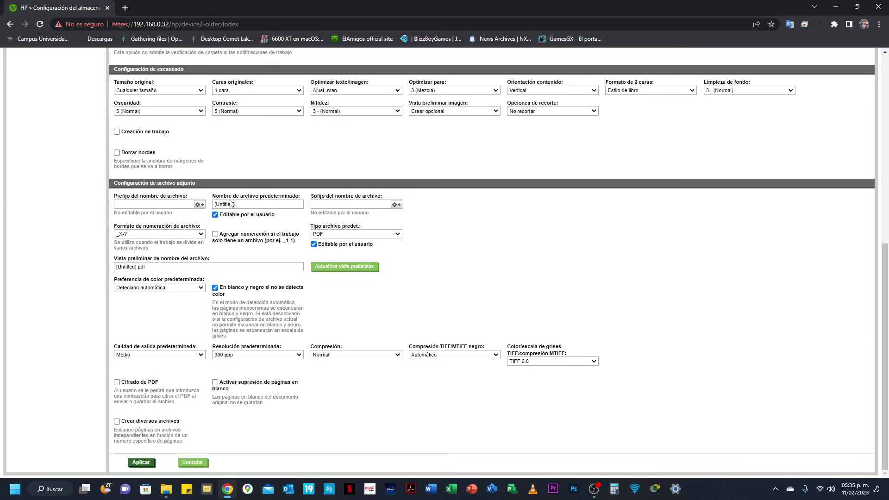
pyautogui.click(141, 462)
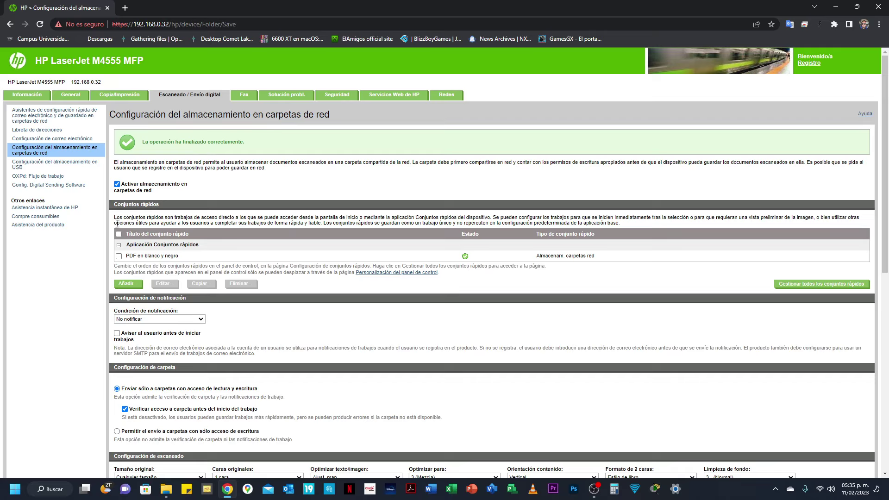
# Step: Add a quick set titled 'Erick' placed on the Pantalla de inicio, and continue
pyautogui.click(129, 285)
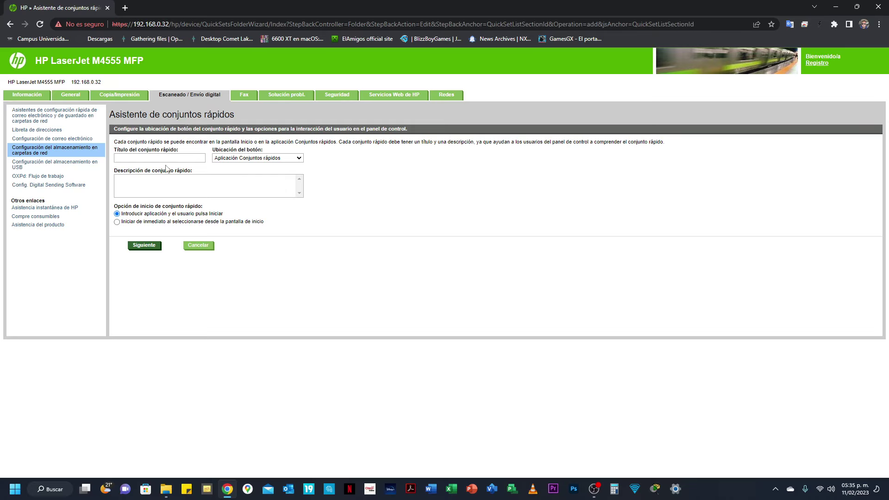
pyautogui.click(166, 159)
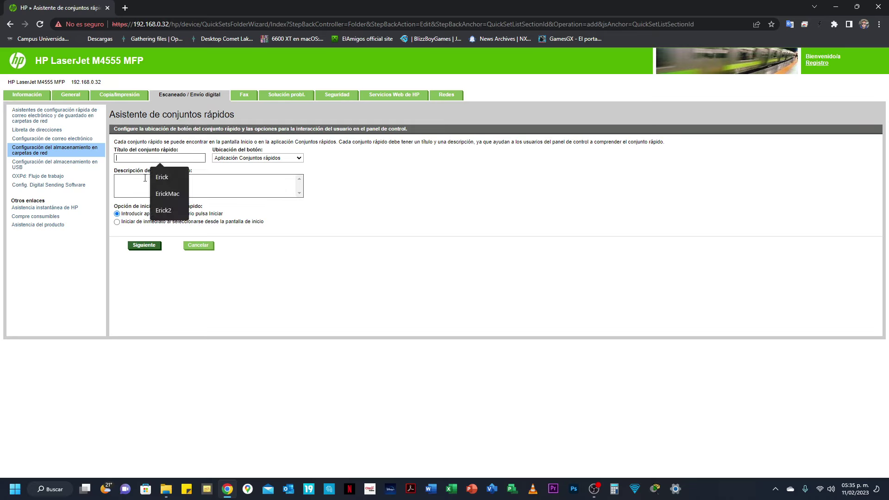
pyautogui.click(162, 177)
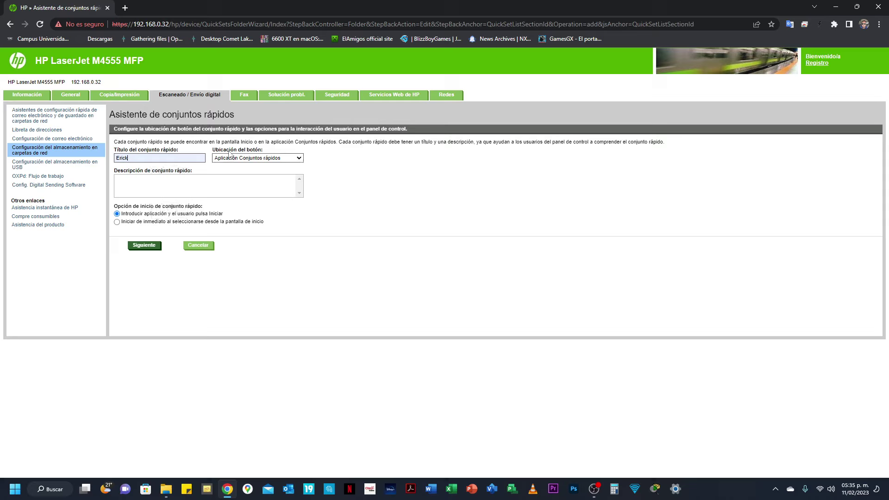
pyautogui.click(299, 157)
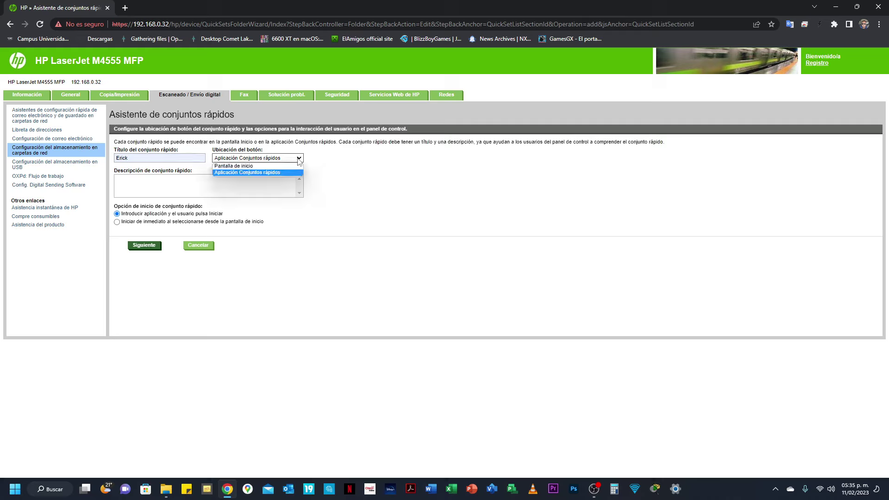
pyautogui.click(252, 172)
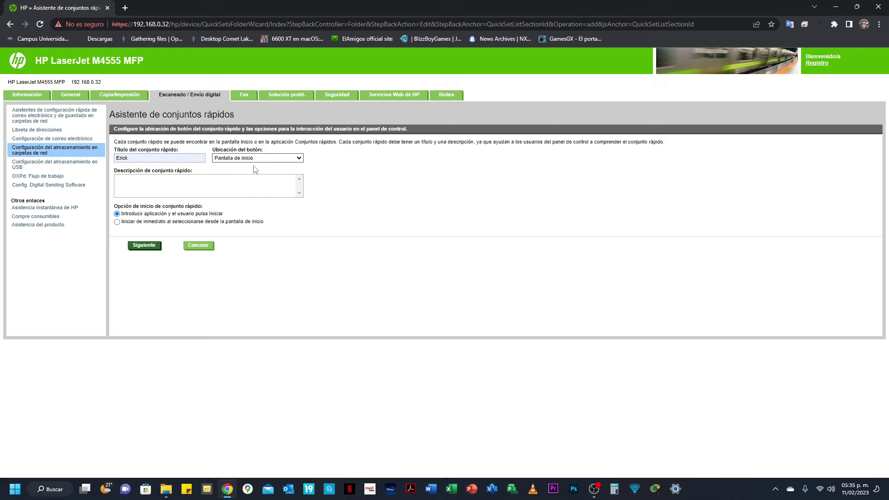
pyautogui.click(144, 246)
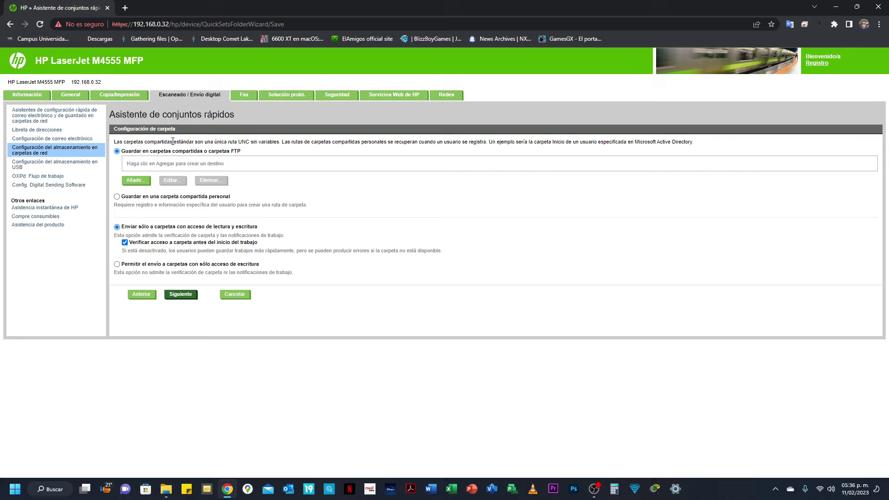
# Step: Add the saved Escaner share path as the UNC destination and refresh the preview
pyautogui.click(134, 183)
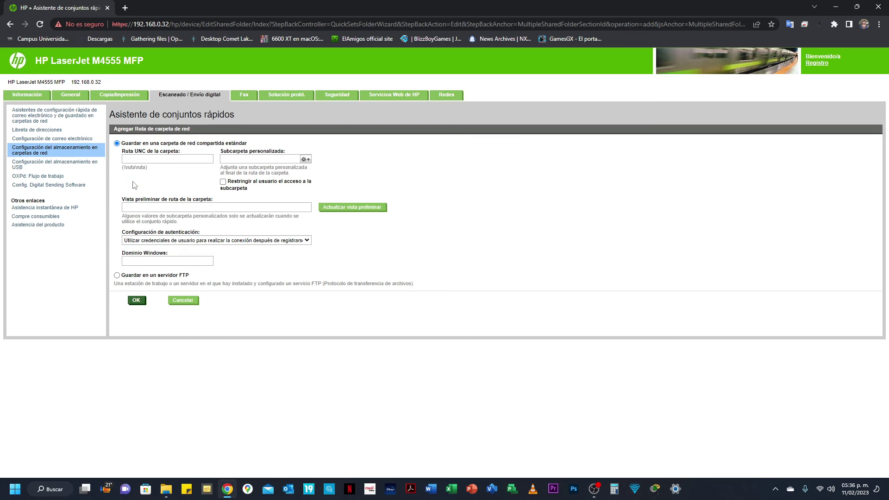
pyautogui.click(132, 162)
pyautogui.click(135, 161)
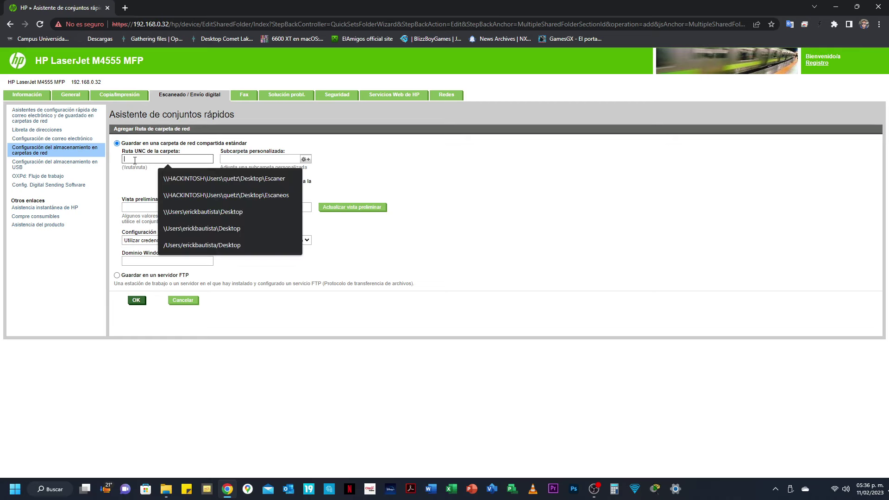
pyautogui.press('Down')
pyautogui.press('Return')
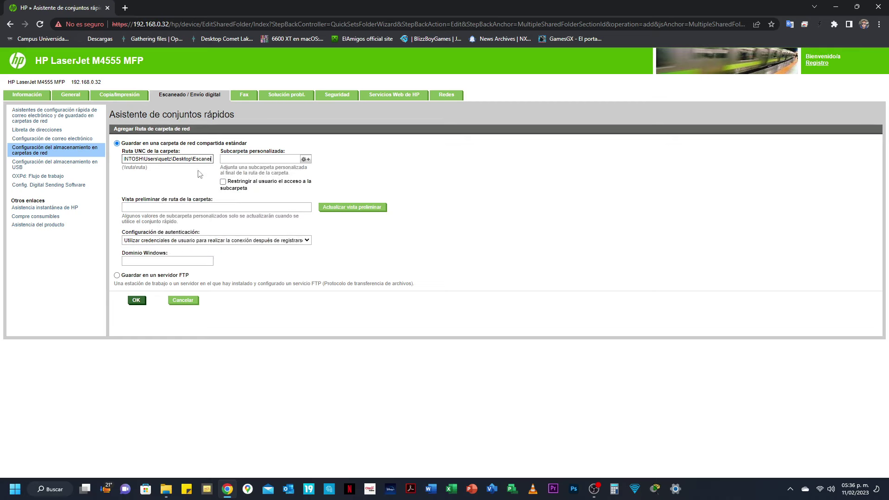
pyautogui.click(258, 157)
pyautogui.click(347, 209)
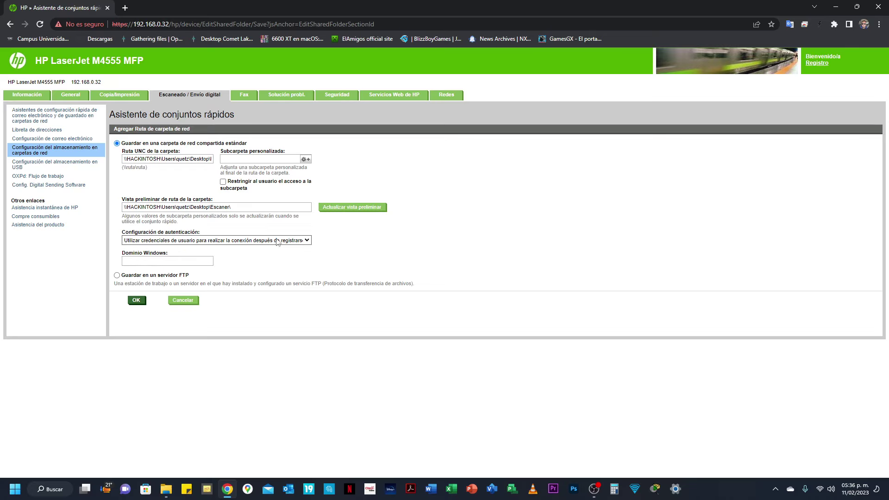
# Step: Set folder authentication to 'Usar siempre estas credenciales' and switch to Windows Settings
pyautogui.click(305, 241)
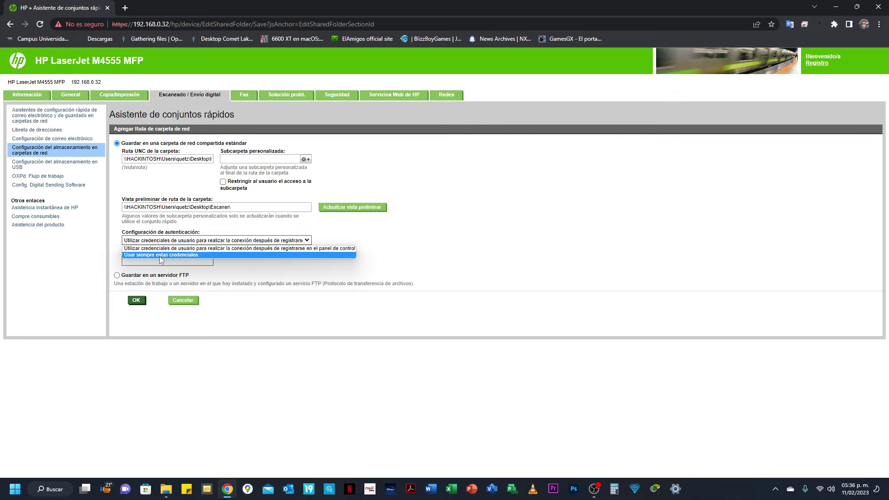
pyautogui.click(163, 256)
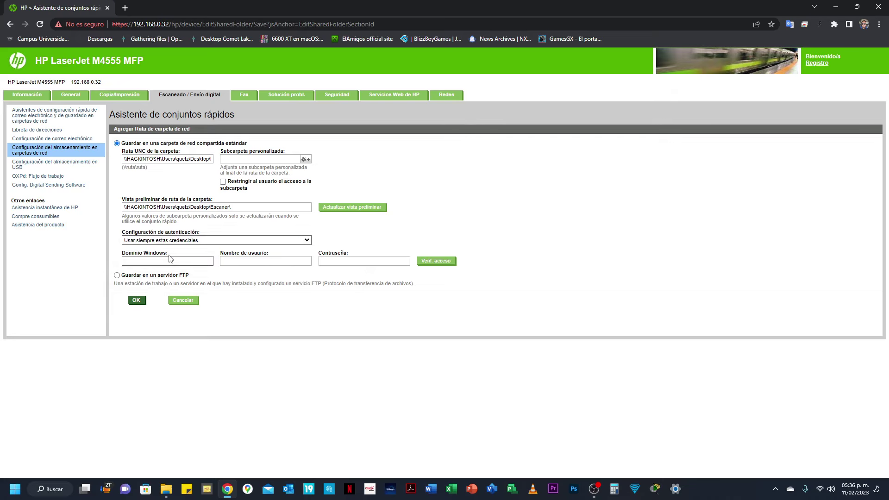
pyautogui.click(169, 262)
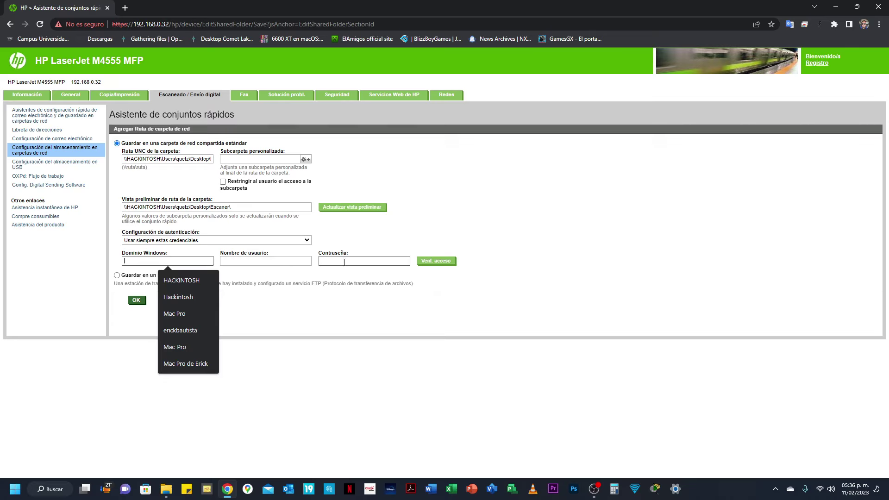
pyautogui.click(150, 262)
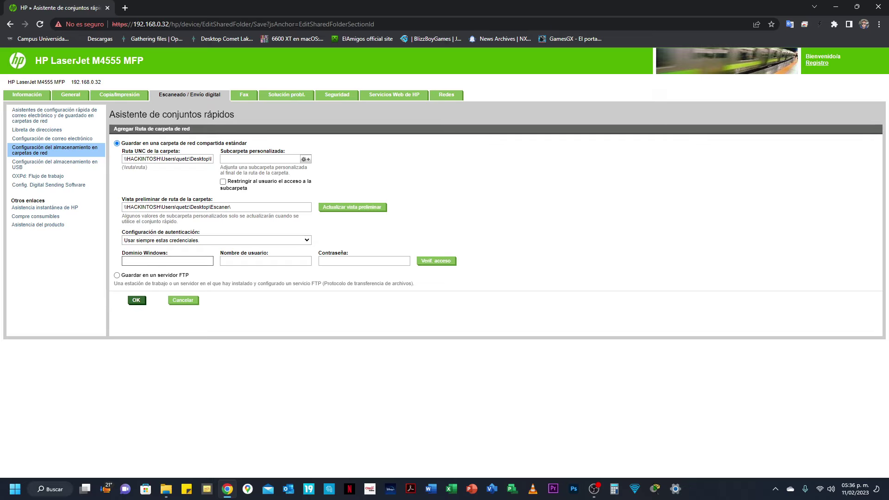
pyautogui.click(675, 488)
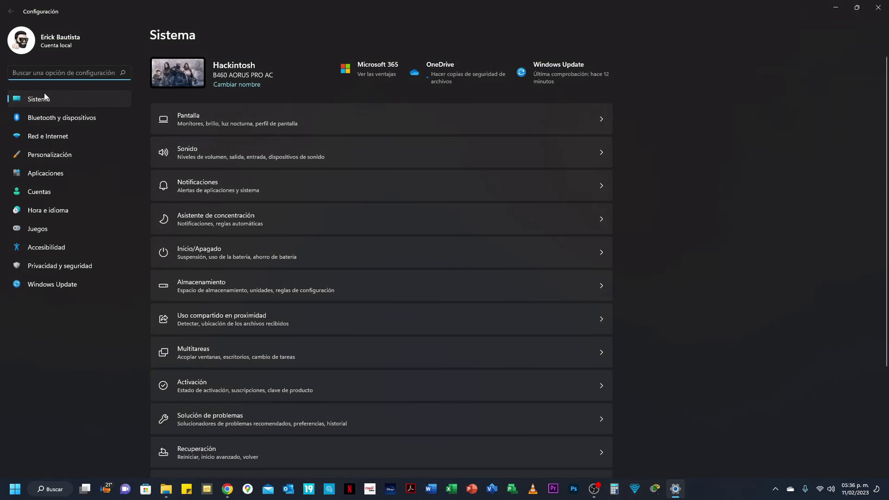
# Step: Read the device name Hackintosh on Settings' Información page, then return to the Dominio Windows field
pyautogui.scroll(-3, 200, 173)
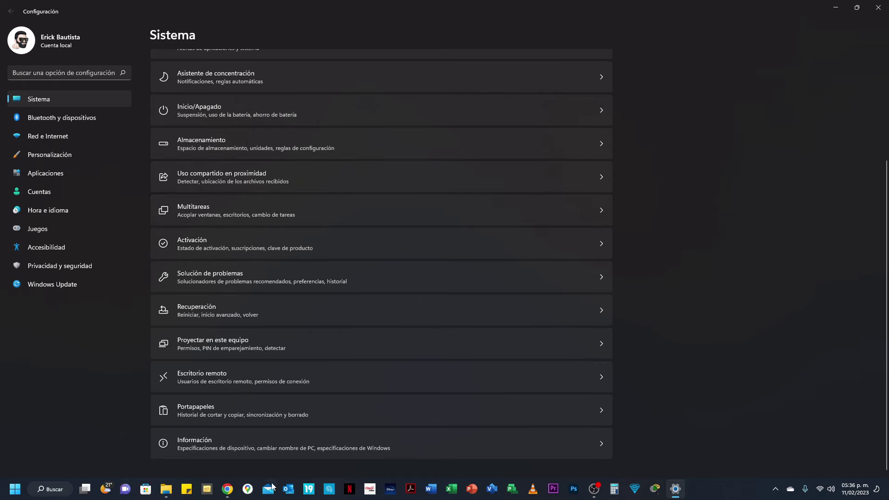
pyautogui.click(223, 448)
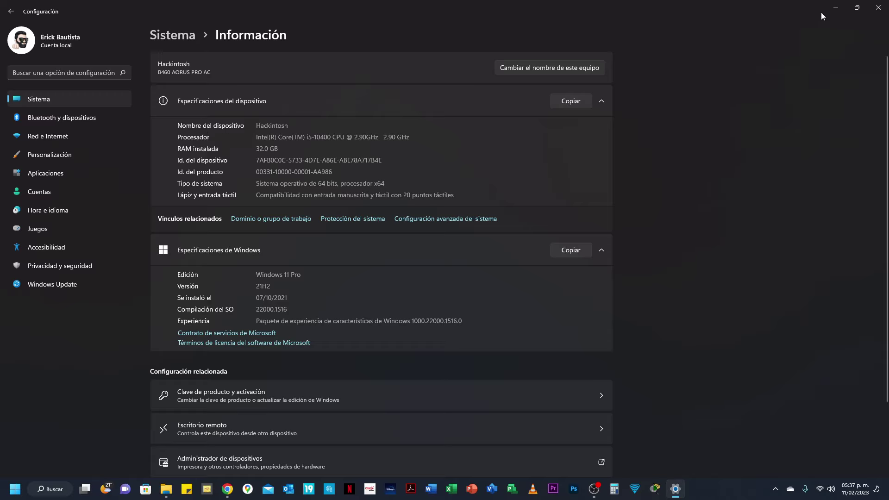
pyautogui.click(836, 7)
pyautogui.click(184, 262)
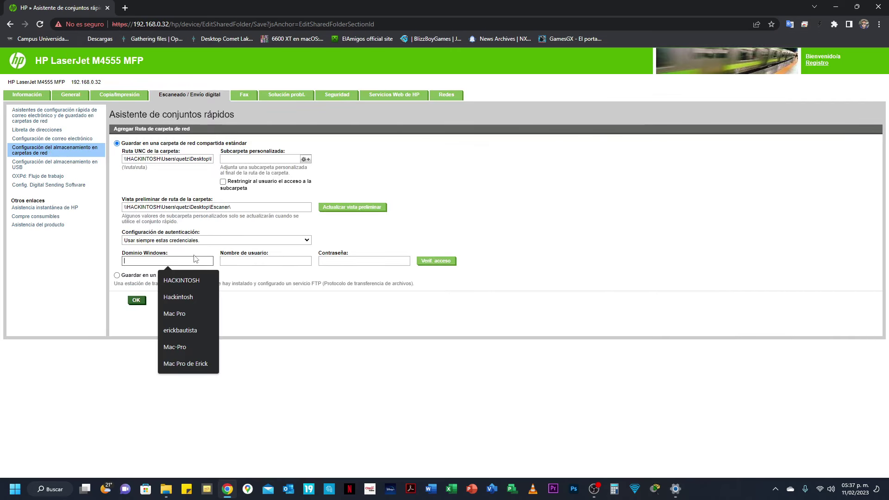
# Step: Enter Windows domain Hackintosh and the account's user name in the folder credentials form
pyautogui.write('Hackintosh')
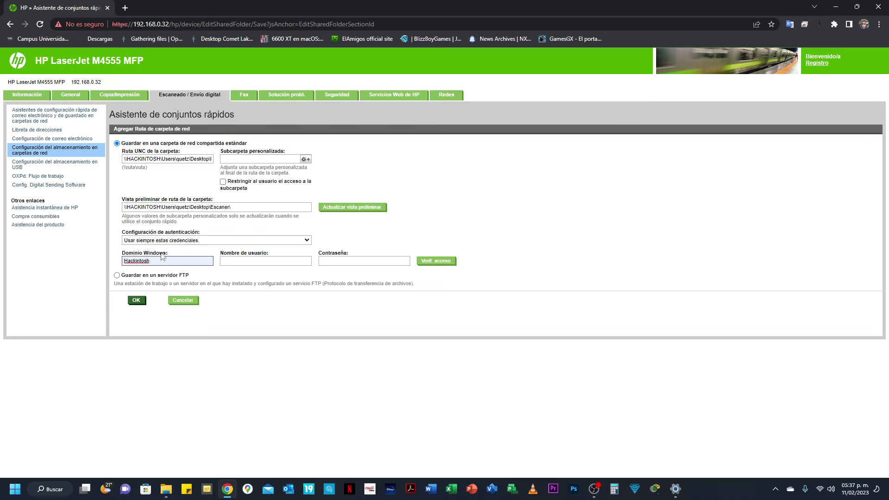
pyautogui.click(241, 262)
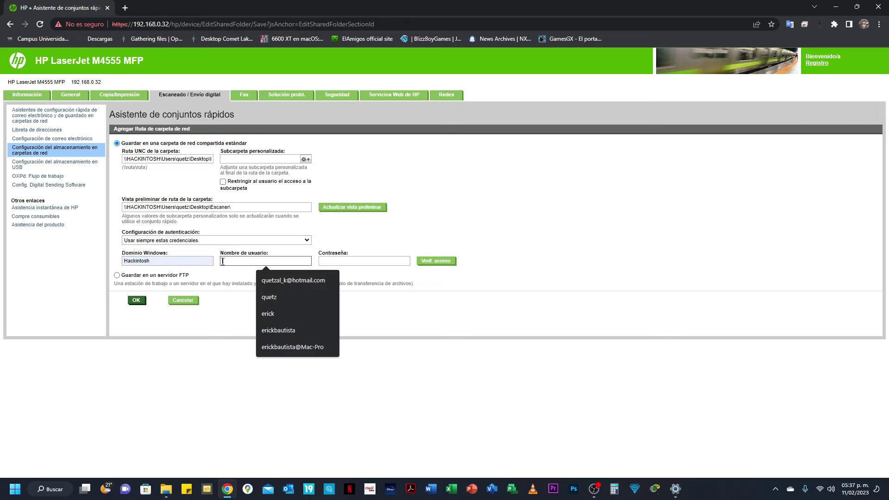
pyautogui.click(14, 489)
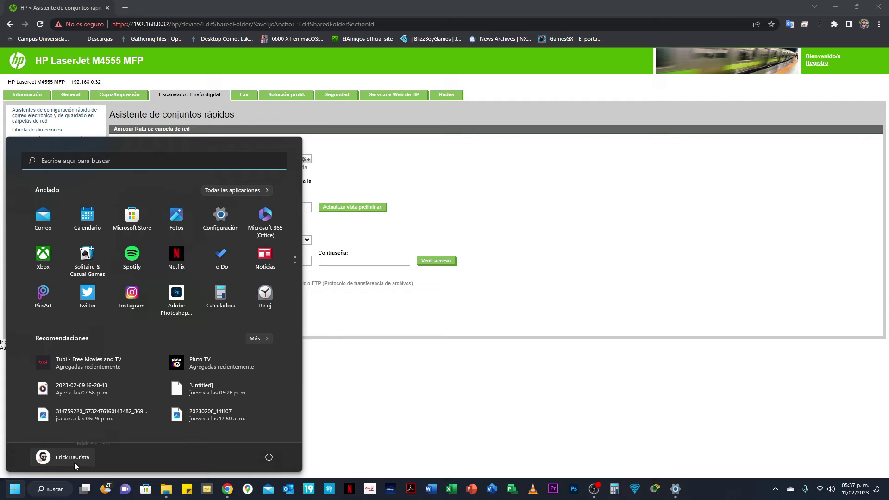
pyautogui.click(358, 315)
pyautogui.click(254, 262)
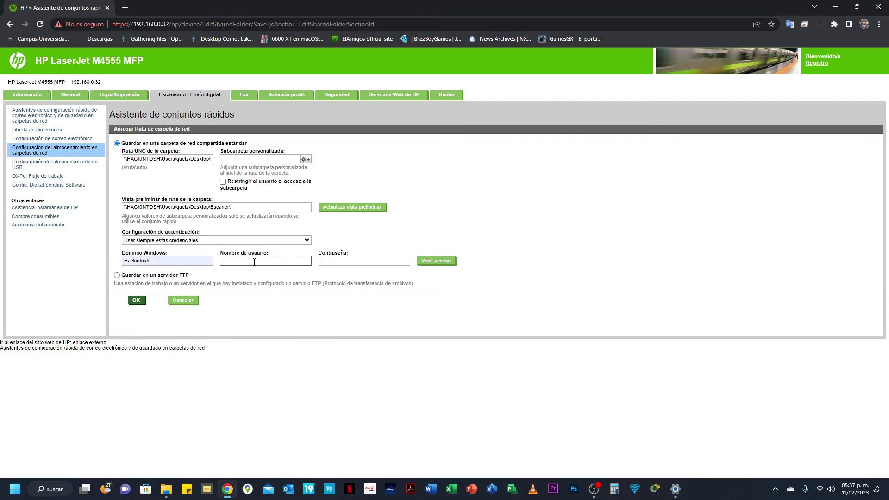
pyautogui.write('Er')
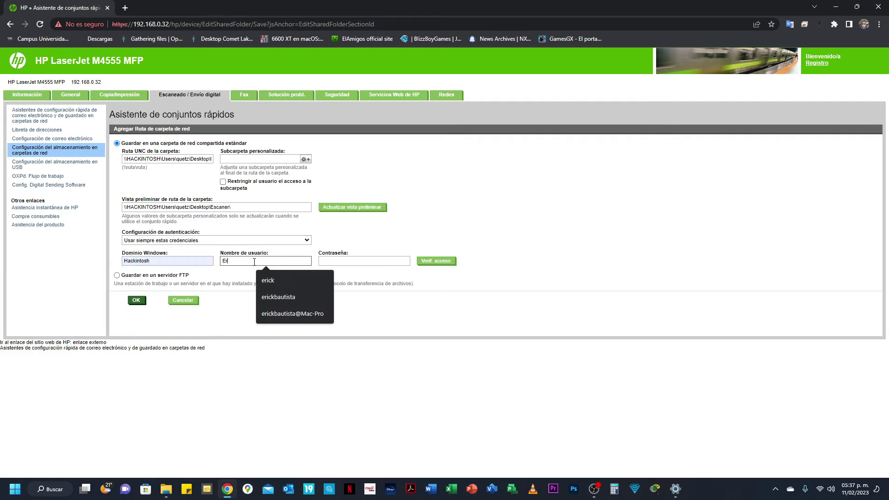
pyautogui.write('ick Baut')
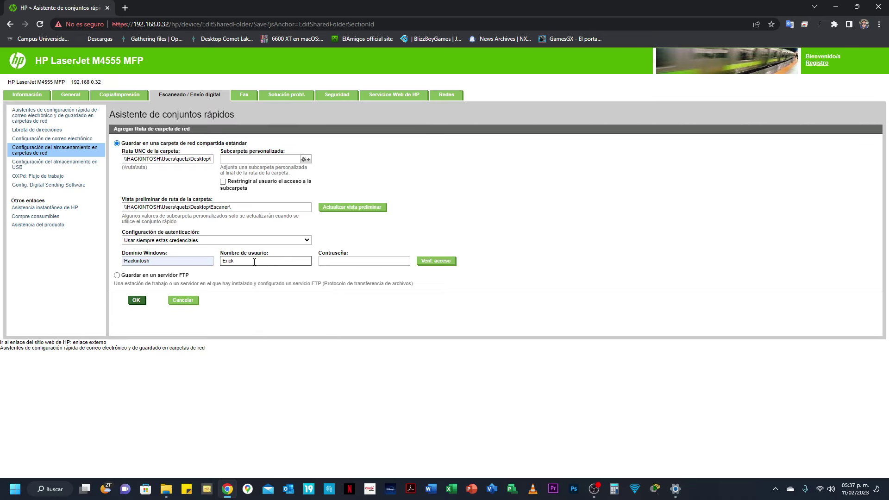
pyautogui.write('ista')
pyautogui.click(366, 265)
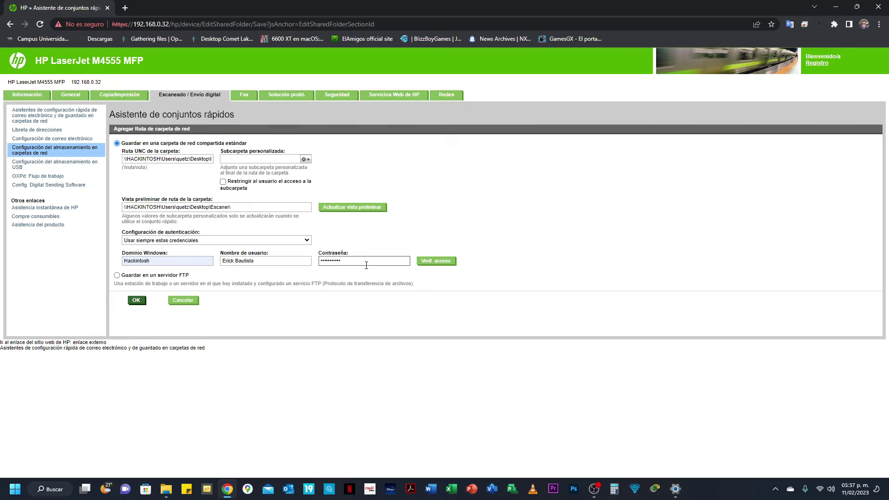
# Step: Run Verif. acceso to test shared-folder access, then return to the password field
pyautogui.click(423, 261)
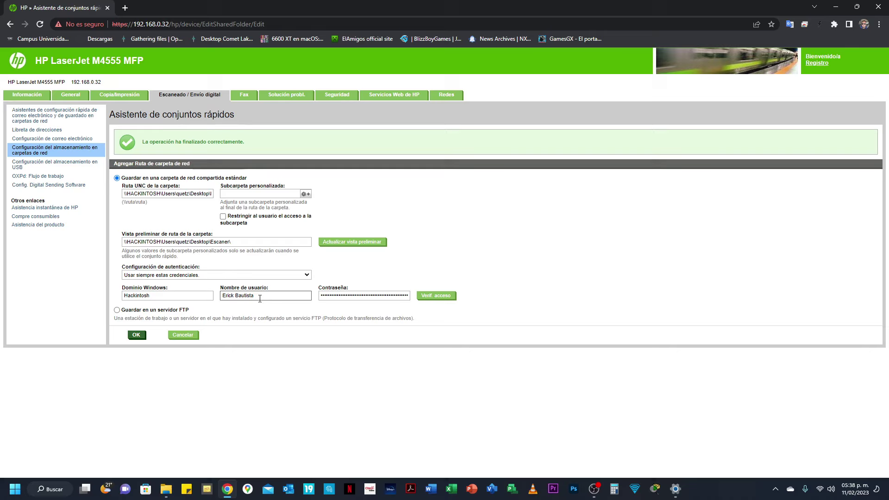
pyautogui.click(351, 297)
pyautogui.click(676, 489)
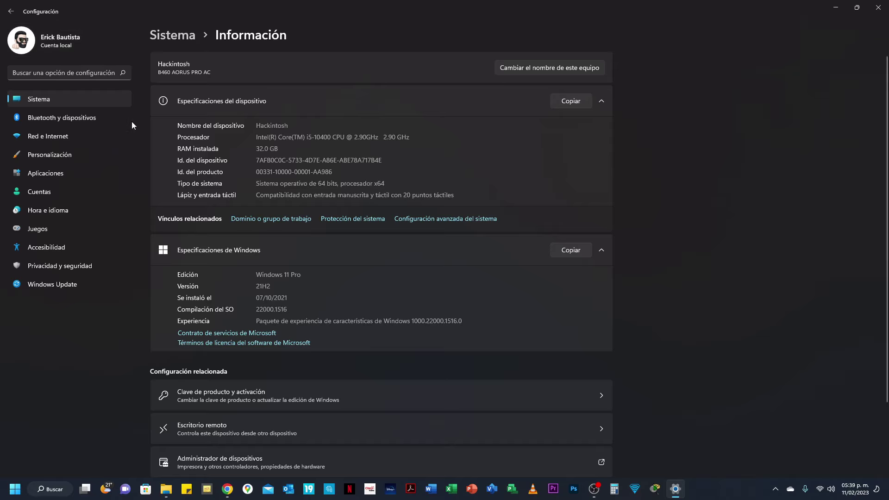
pyautogui.click(14, 12)
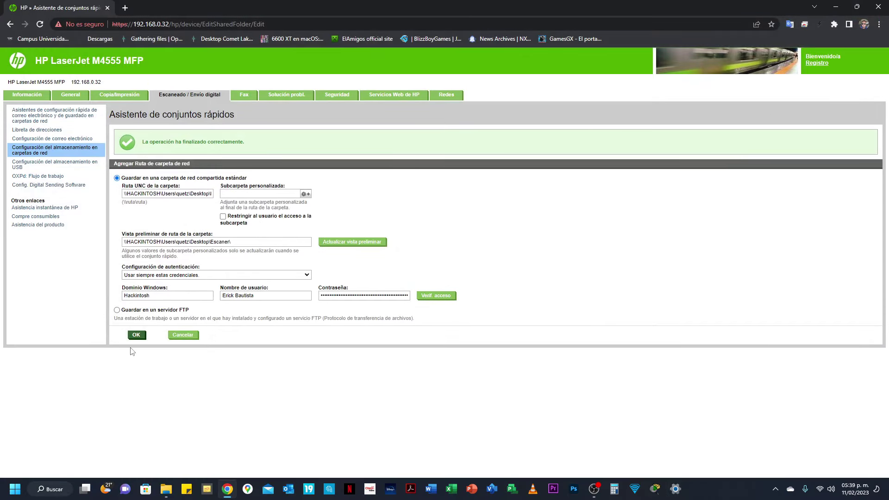
# Step: Confirm the Escaner network folder path and advance past the folder settings
pyautogui.click(140, 338)
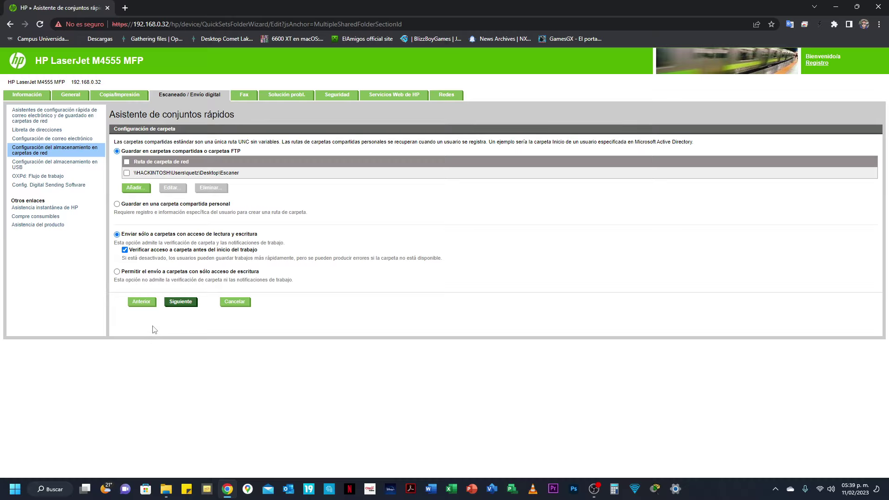
pyautogui.click(181, 302)
pyautogui.click(181, 302)
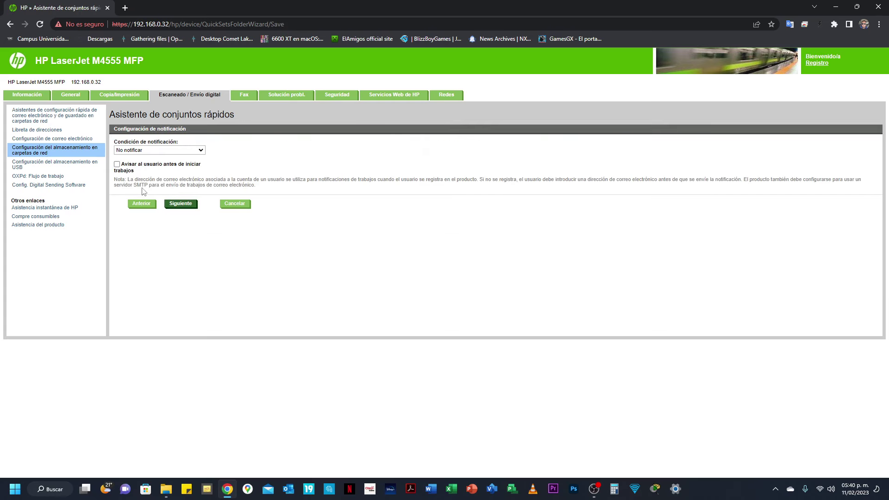
# Step: Keep the default notification and scan settings, advancing to the PDF file settings
pyautogui.click(183, 207)
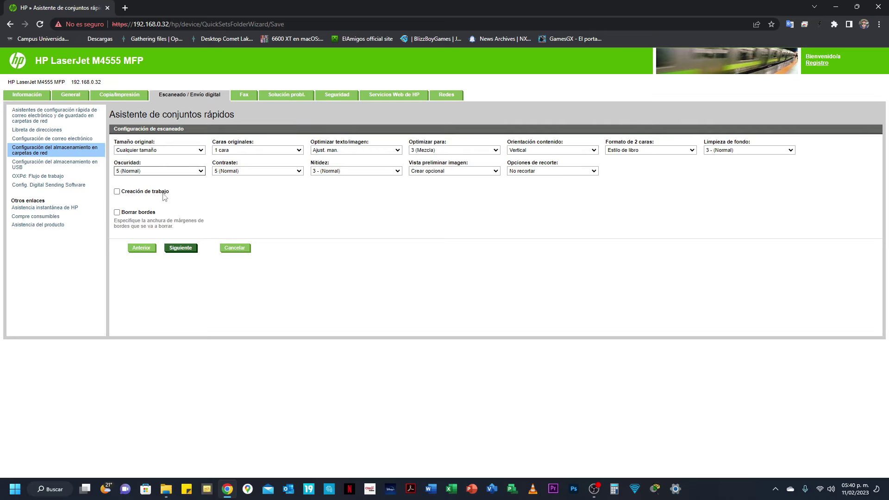
pyautogui.click(185, 246)
pyautogui.click(184, 246)
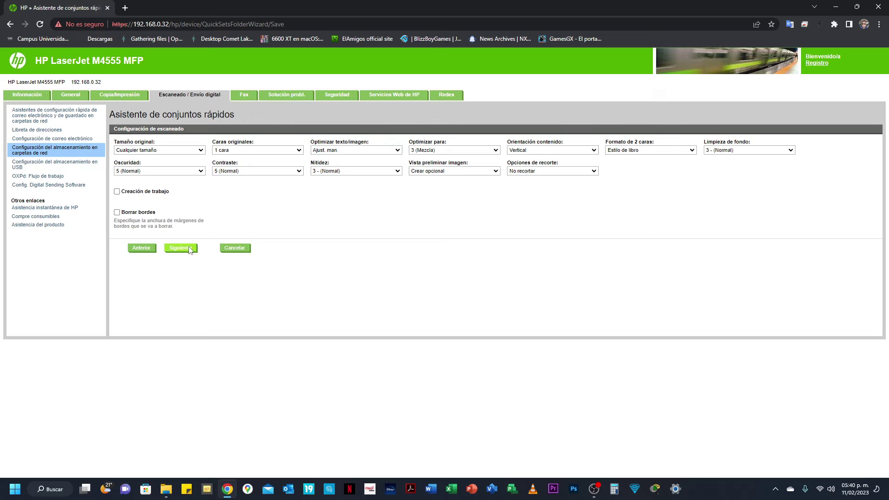
pyautogui.click(181, 248)
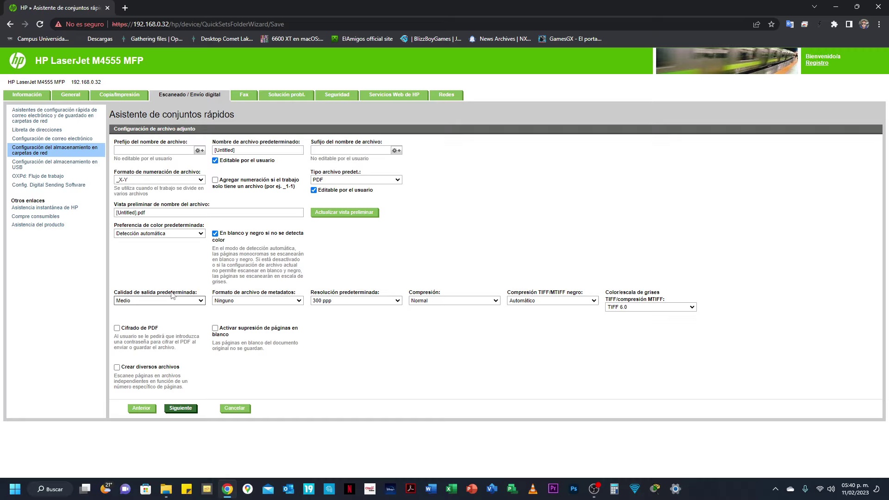
# Step: Keep output quality at Medio, set compression to Alta, and proceed to the summary
pyautogui.click(202, 301)
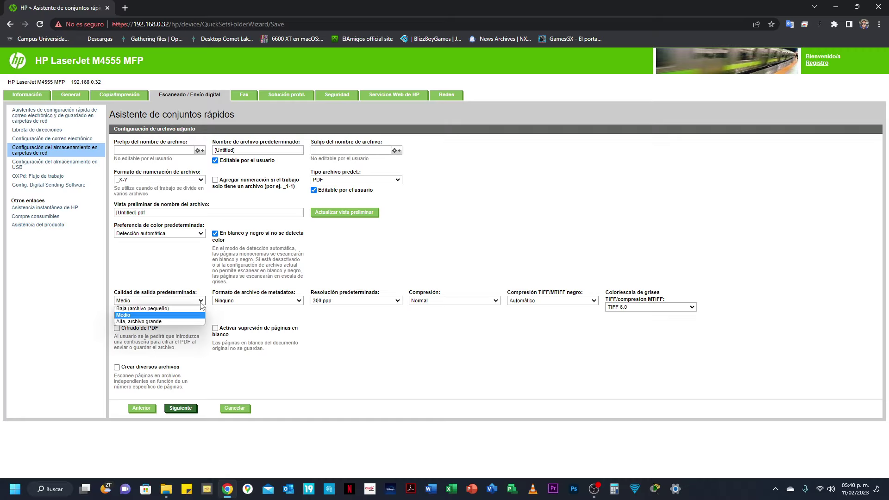
pyautogui.click(153, 315)
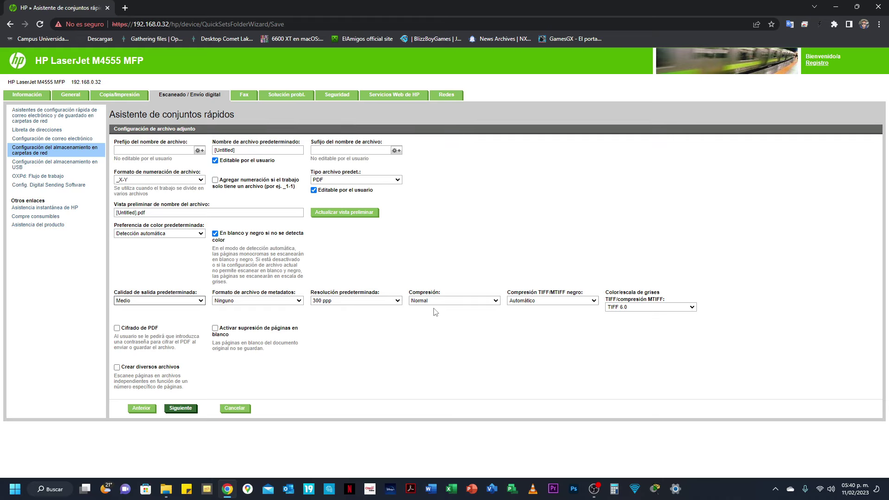
pyautogui.click(494, 302)
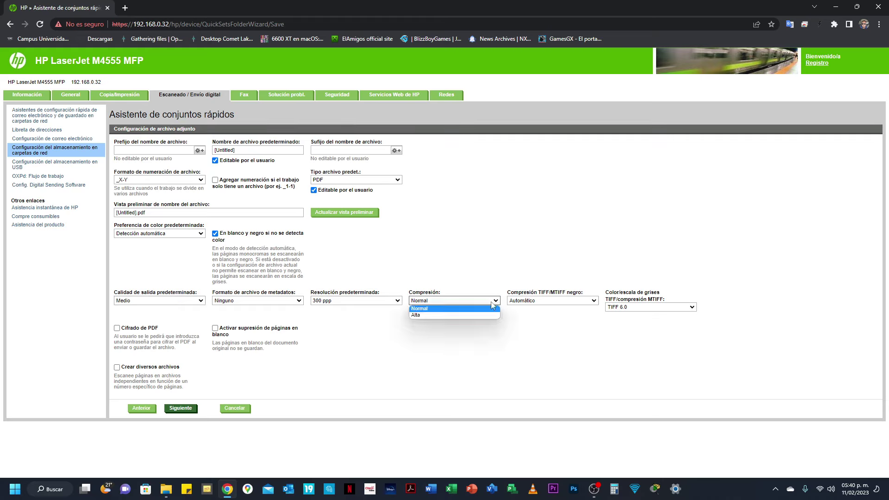
pyautogui.click(435, 315)
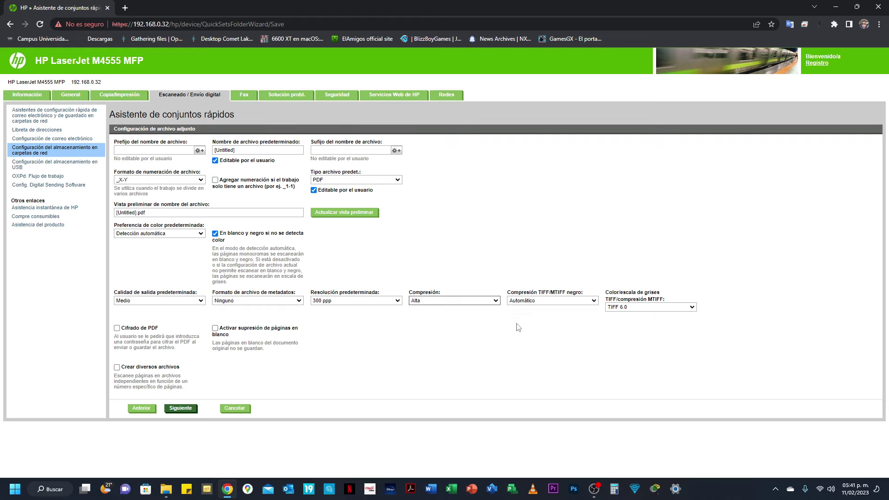
pyautogui.click(190, 410)
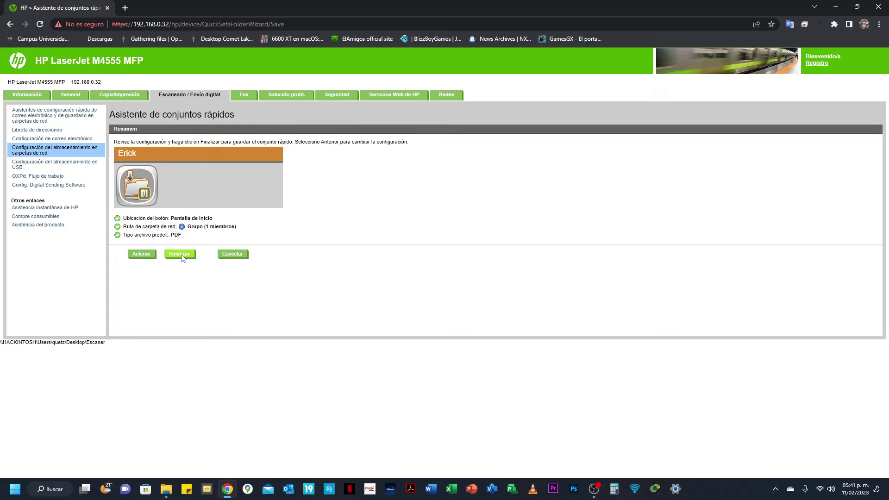
# Step: Finish the quick set, check it in the home-screen list, and open the Información tab
pyautogui.click(182, 257)
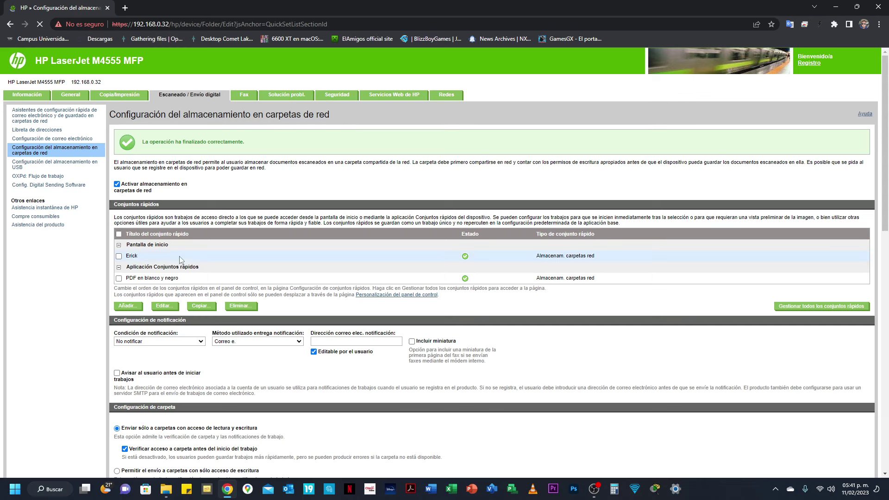
pyautogui.scroll(-3, 222, 273)
pyautogui.scroll(-5, 222, 273)
pyautogui.scroll(9, 222, 273)
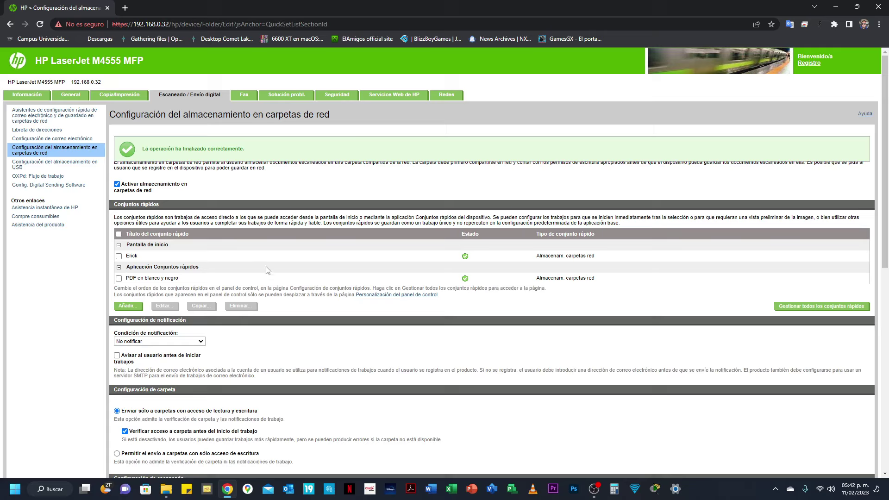
pyautogui.click(33, 96)
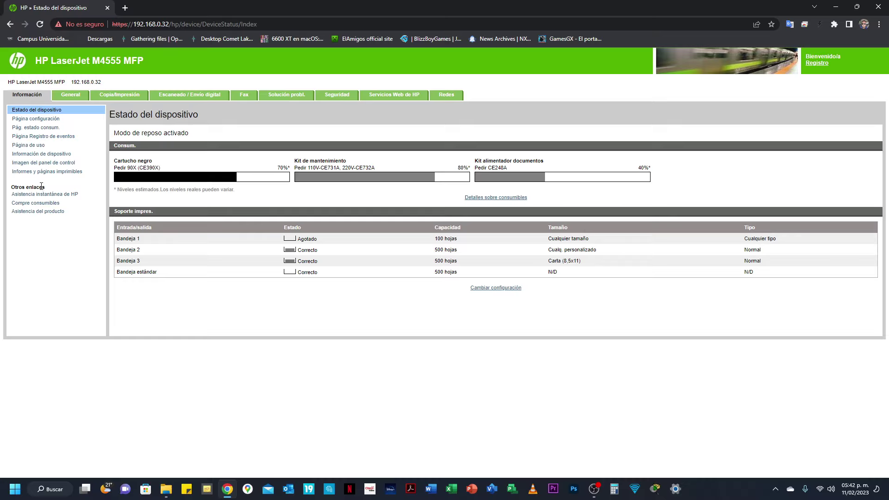
# Step: Show and refresh the control panel image to see the new quick set on the home screen
pyautogui.click(41, 167)
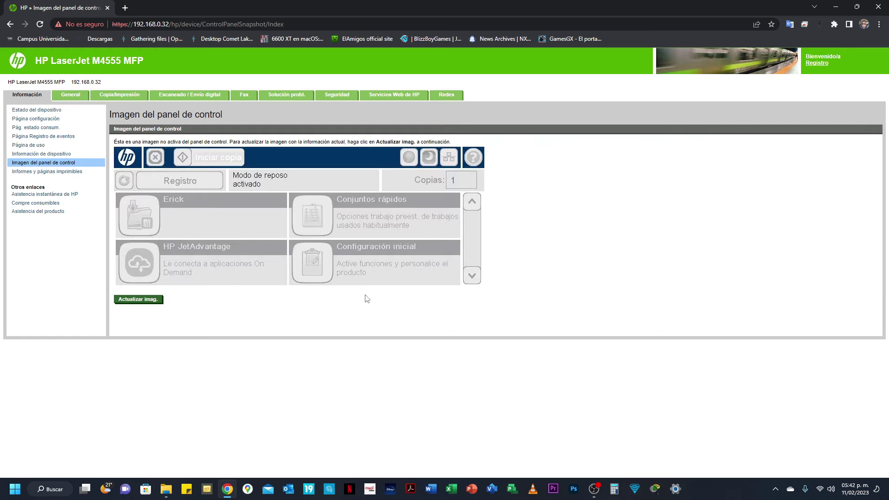
pyautogui.click(147, 300)
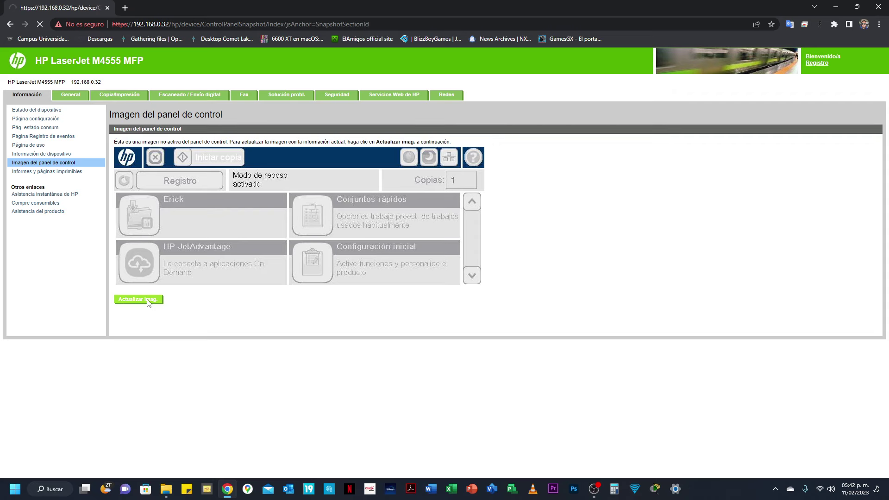